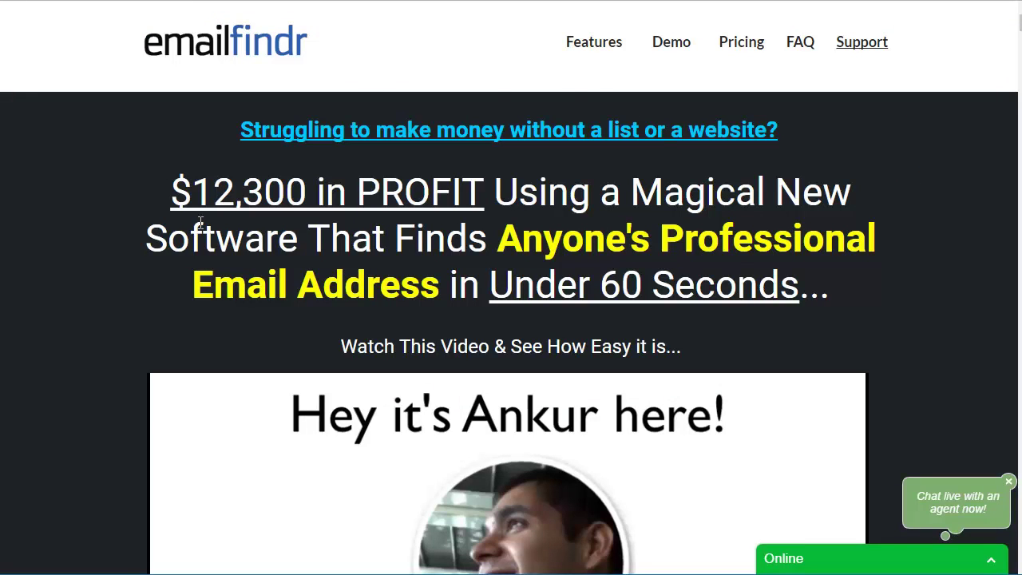
Scroll through the landing page's Step 1/2/3 section to the search-result example
scroll(657, 264, "down", 1)
scroll(657, 264, "down", 5)
scroll(657, 263, "down", 2)
scroll(657, 263, "down", 5)
scroll(657, 270, "down", 5)
scroll(657, 270, "down", 5)
scroll(657, 270, "down", 5)
scroll(657, 270, "down", 3)
scroll(656, 264, "down", 5)
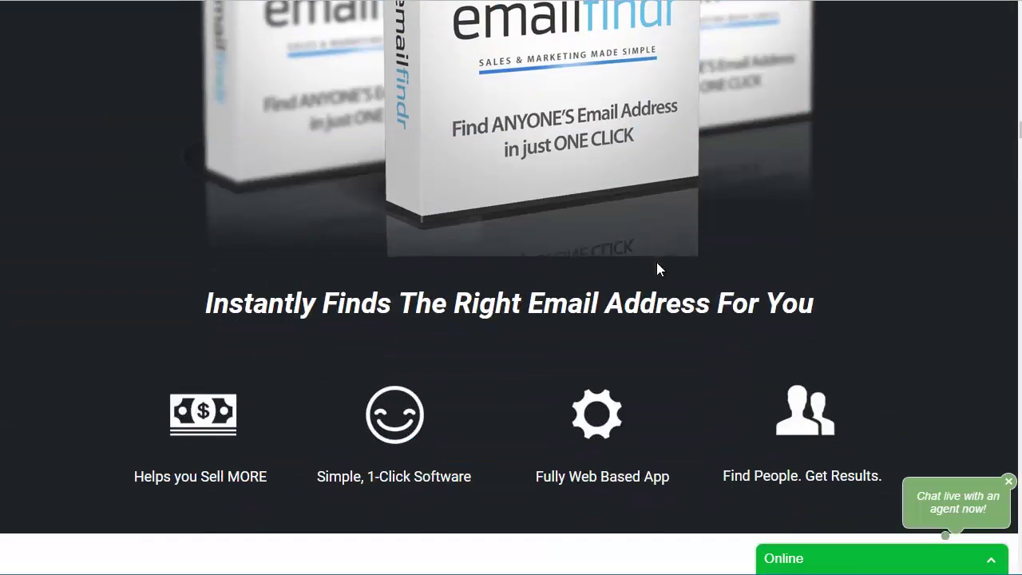
scroll(631, 247, "up", 2)
scroll(604, 235, "down", 4)
scroll(599, 244, "down", 4)
scroll(601, 248, "down", 3)
scroll(600, 246, "down", 5)
scroll(600, 247, "down", 5)
scroll(599, 251, "down", 5)
scroll(597, 248, "down", 5)
scroll(607, 232, "down", 1)
scroll(627, 128, "down", 1)
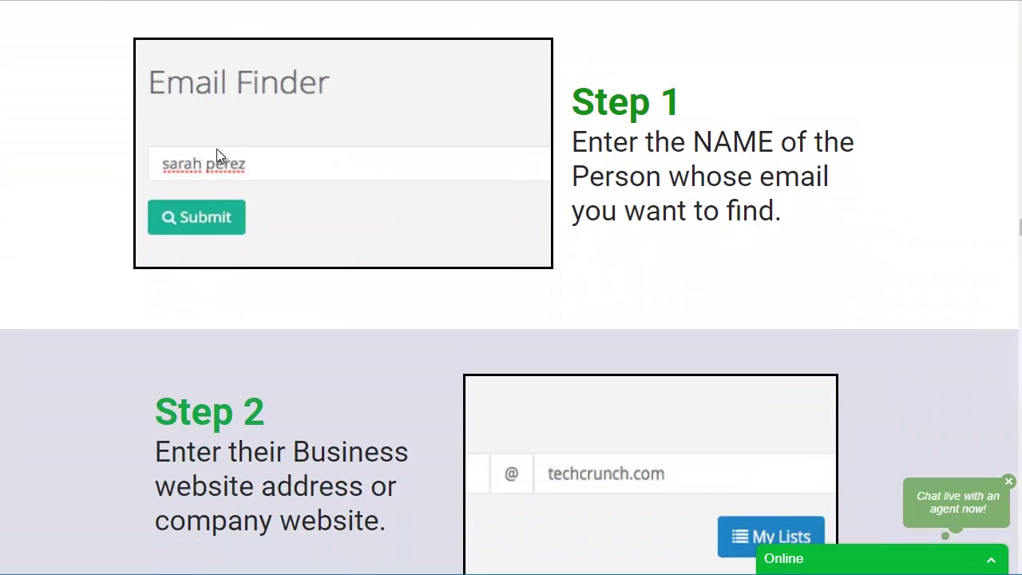
scroll(272, 187, "down", 2)
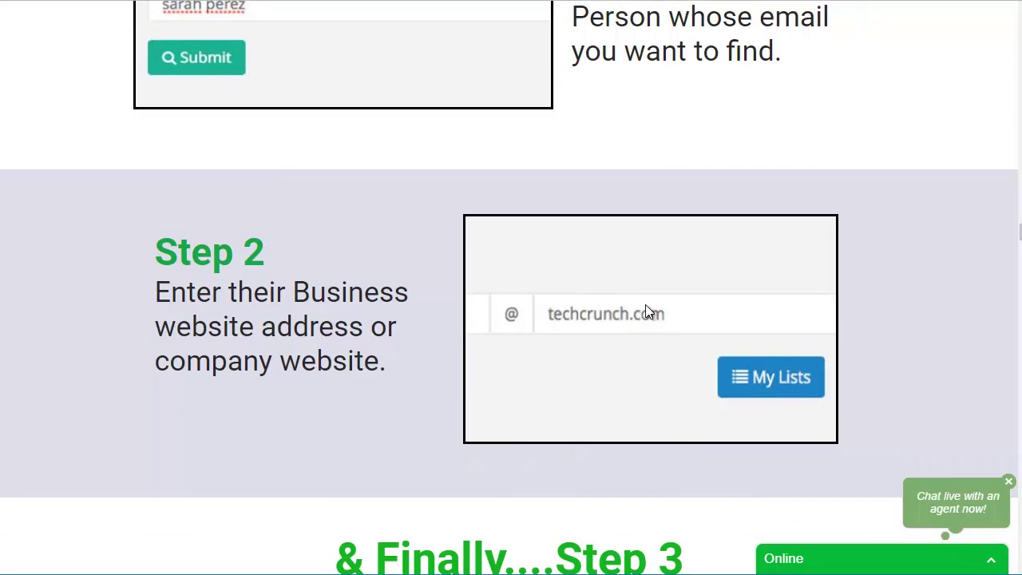
scroll(644, 307, "down", 4)
scroll(645, 123, "down", 2)
scroll(645, 90, "down", 1)
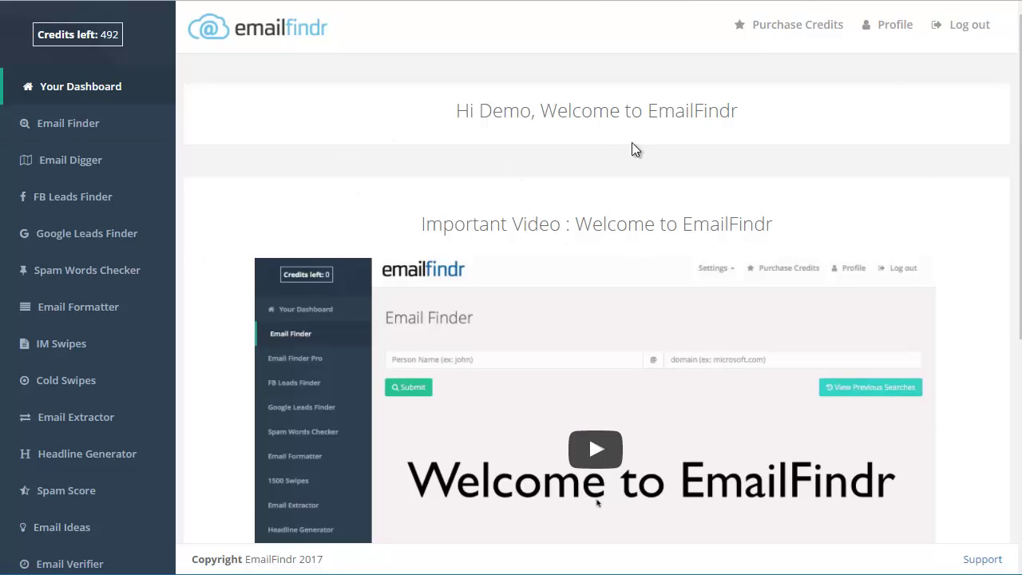
Use Email Finder to search for a person's email at techcrunch.com
left_click(76, 129)
left_click(290, 159)
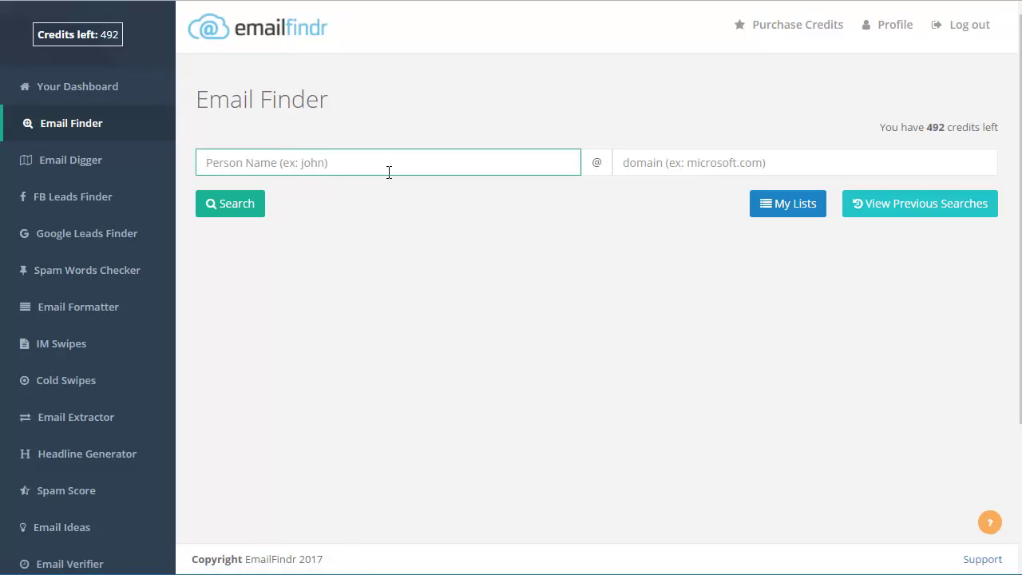
type("sa")
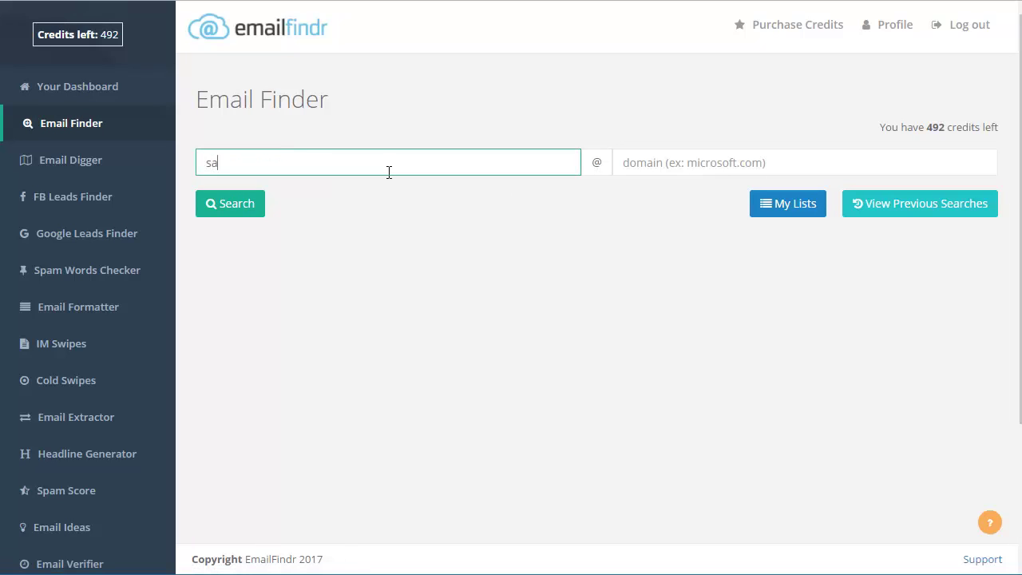
type("rah perez")
key("Tab")
type("t")
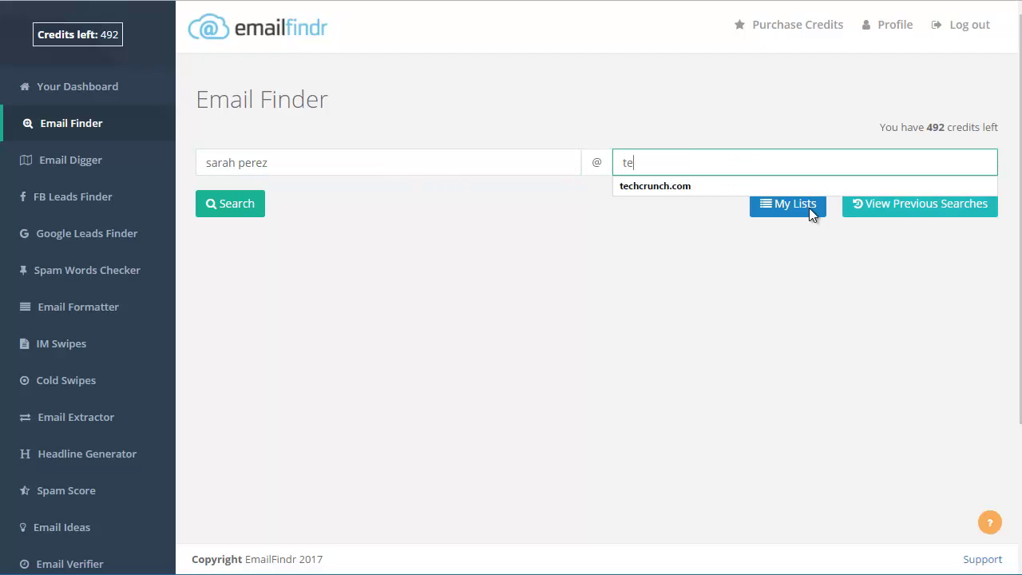
left_click(678, 192)
left_click(212, 206)
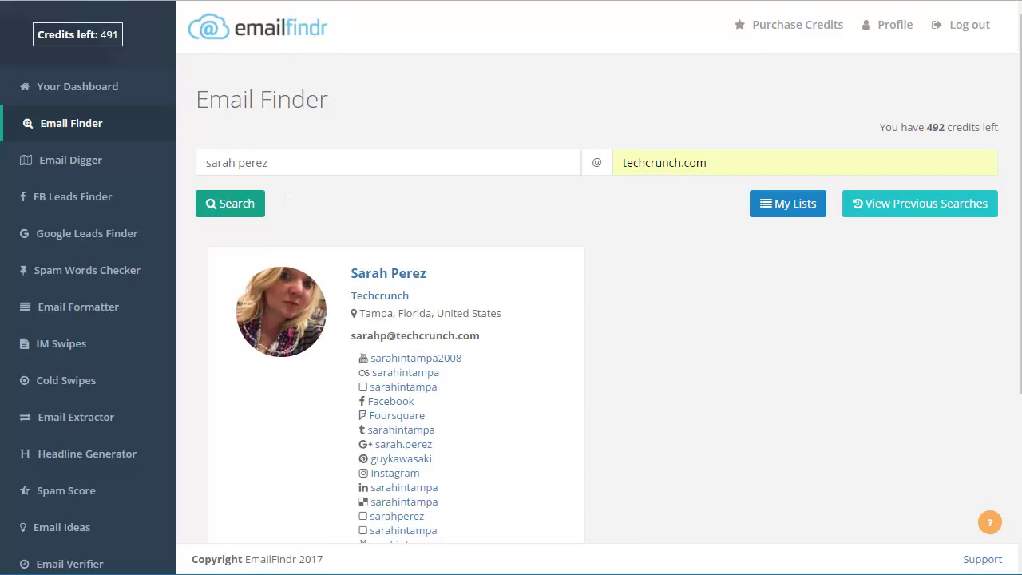
Highlight the found location and email, then open the person's Facebook profile
scroll(584, 270, "down", 5)
scroll(585, 271, "up", 1)
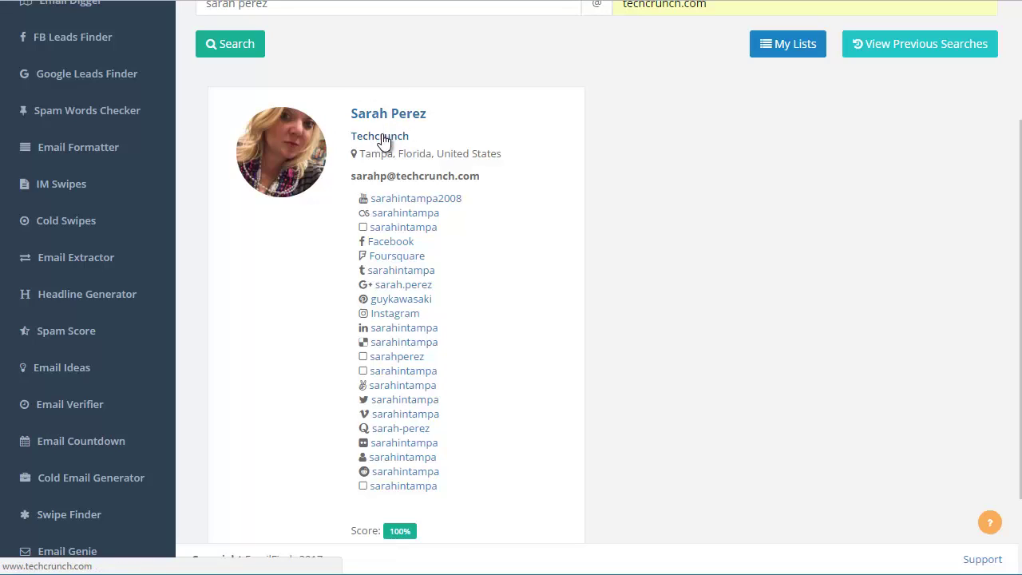
left_click_drag(361, 153, 456, 162)
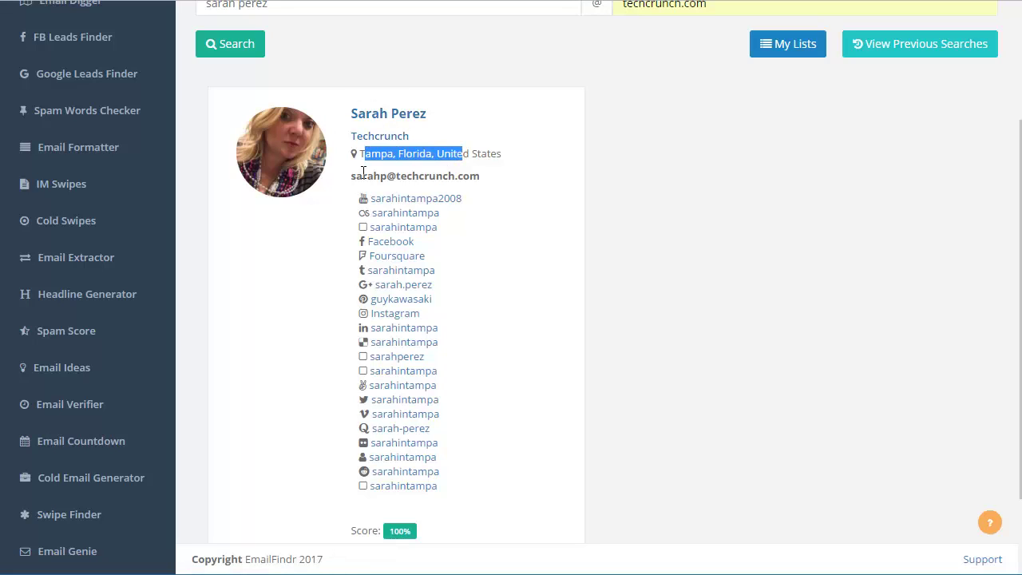
left_click_drag(354, 176, 471, 177)
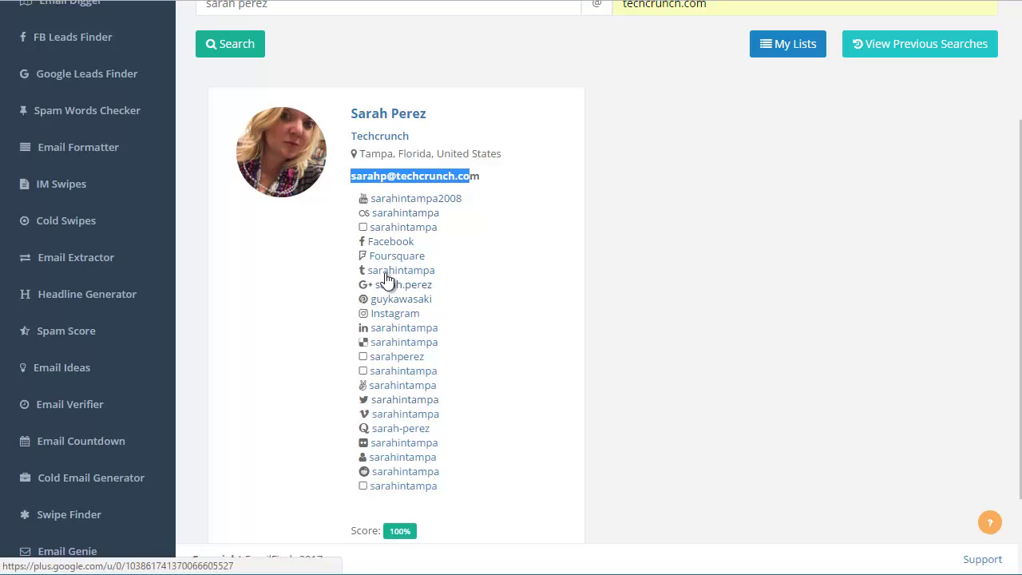
left_click(380, 241)
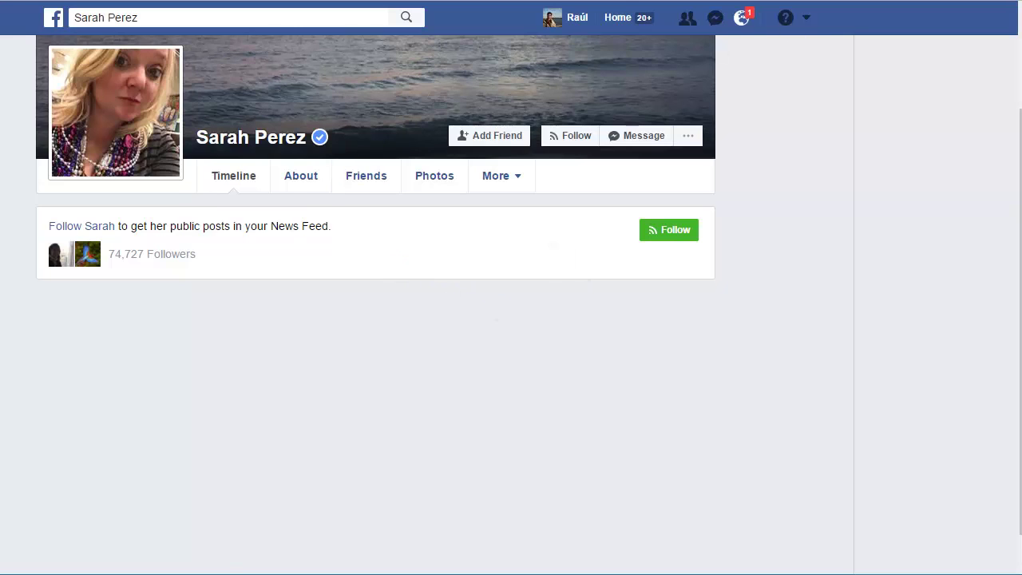
Search a new first name at tonyrobbins.com and highlight the returned 60%-score email
scroll(661, 290, "up", 3)
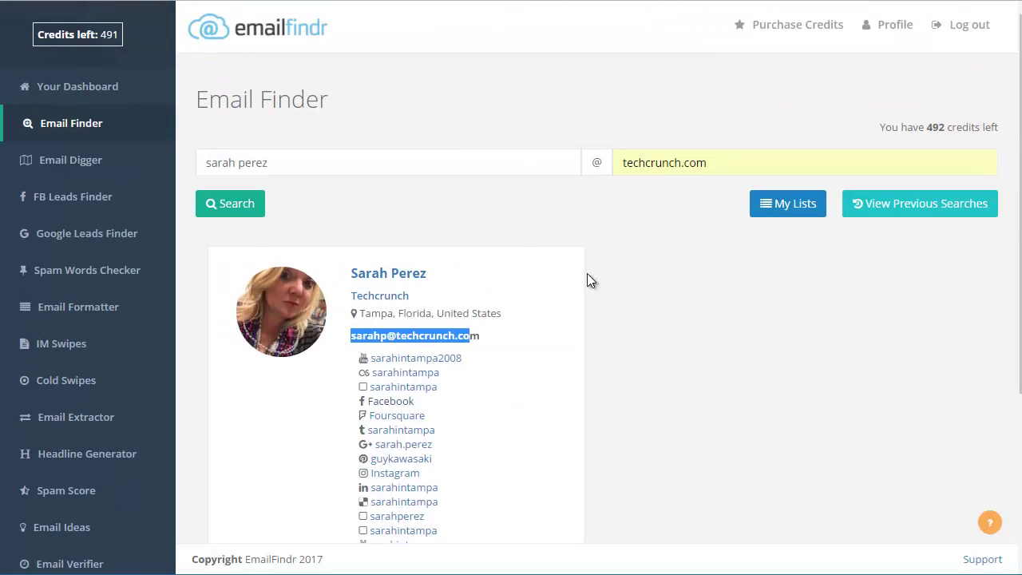
triple_click(375, 168)
type("tony")
key("Tab")
type("tonyro")
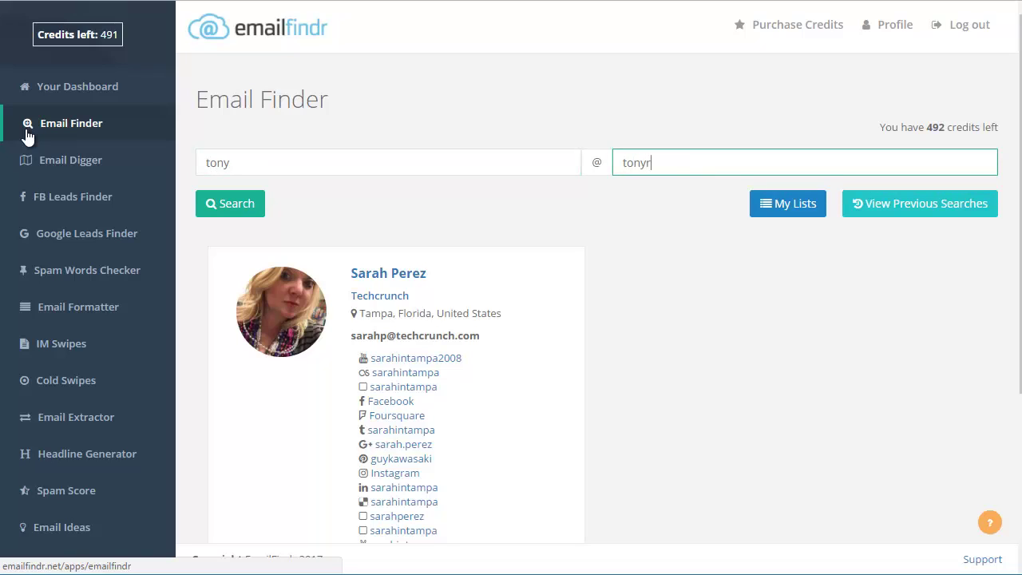
type("bbins.com")
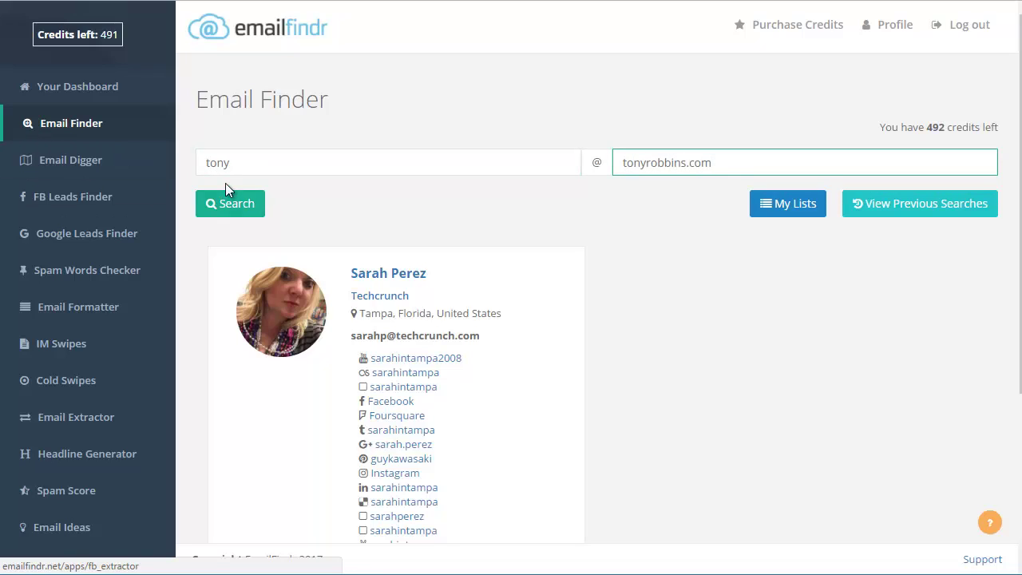
left_click(229, 196)
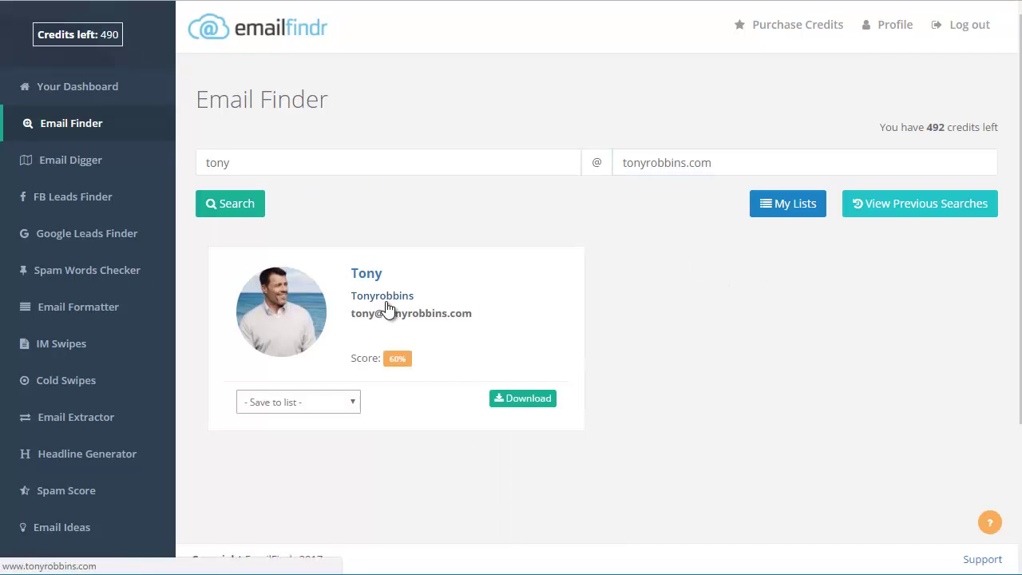
scroll(645, 304, "down", 2)
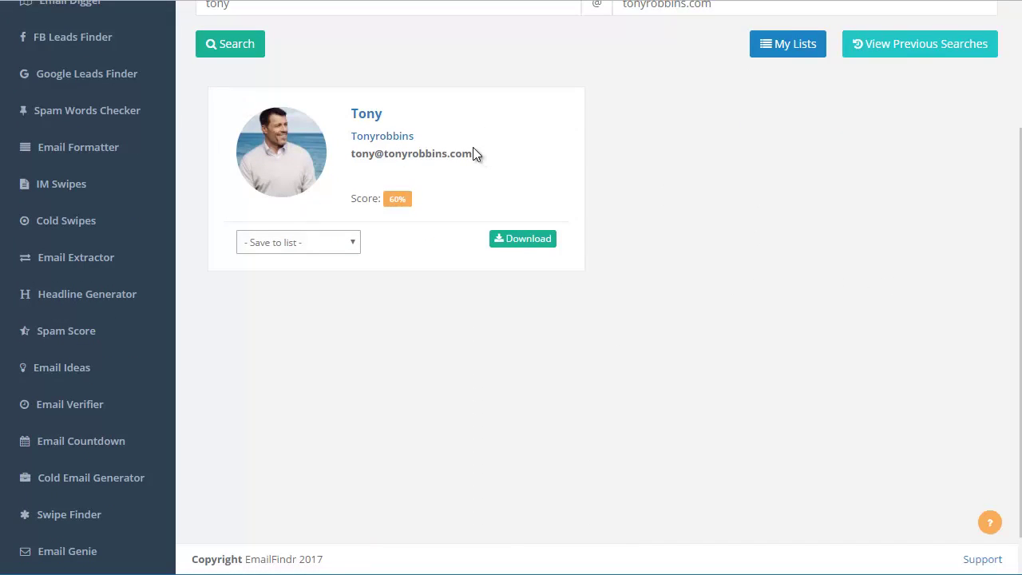
left_click_drag(474, 153, 352, 154)
left_click(682, 162)
scroll(686, 317, "up", 2)
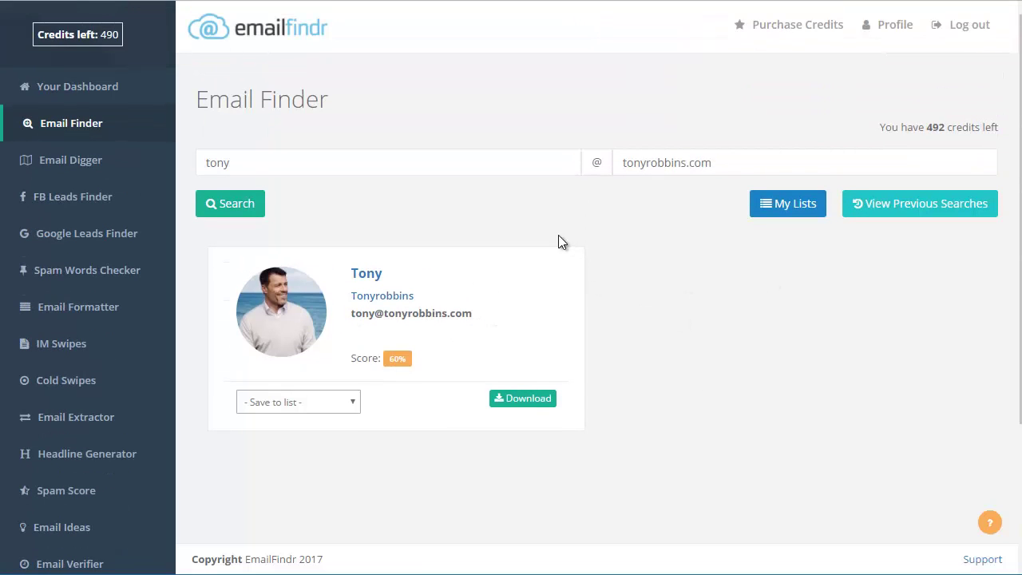
Open Previous Searches and scroll through the earlier result cards
left_click(906, 195)
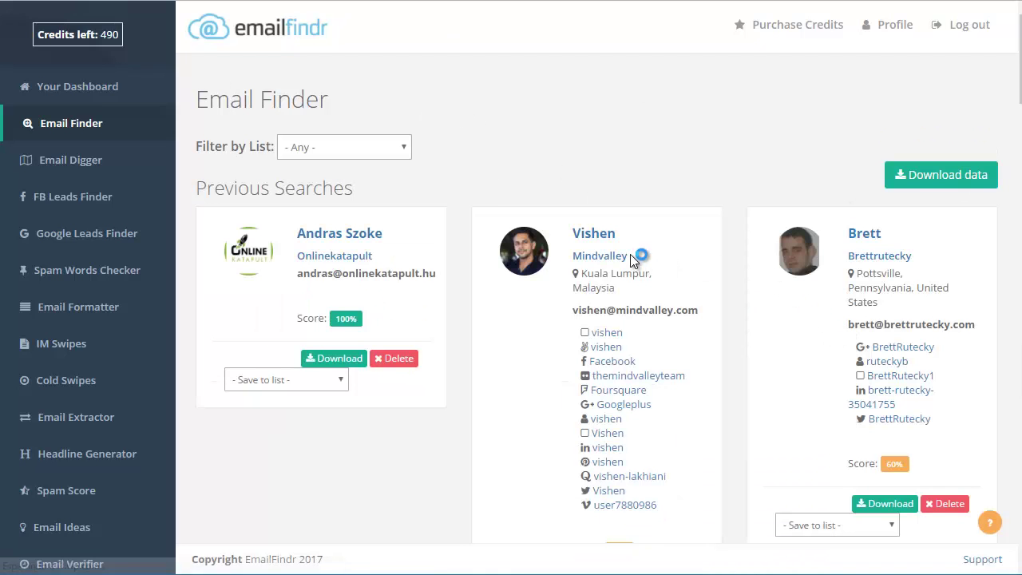
scroll(630, 254, "down", 2)
scroll(630, 254, "down", 1)
scroll(630, 254, "down", 4)
scroll(630, 254, "down", 2)
scroll(626, 258, "down", 5)
Check Save to list options for two leads, including techcrunch, without saving, then return to top
left_click(276, 380)
scroll(285, 371, "down", 5)
scroll(279, 356, "down", 6)
scroll(280, 356, "down", 4)
scroll(280, 352, "down", 2)
scroll(288, 478, "down", 2)
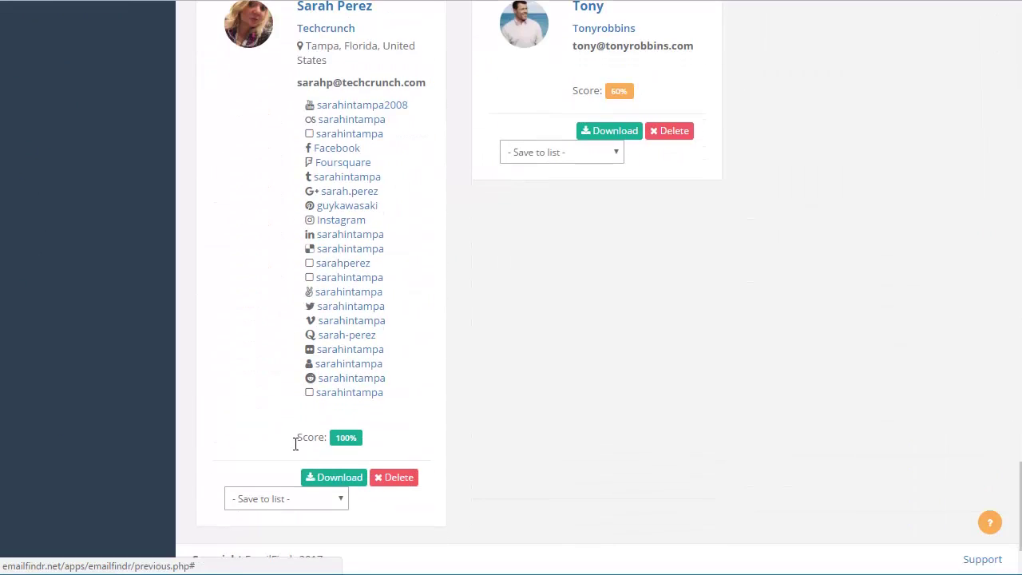
left_click(288, 496)
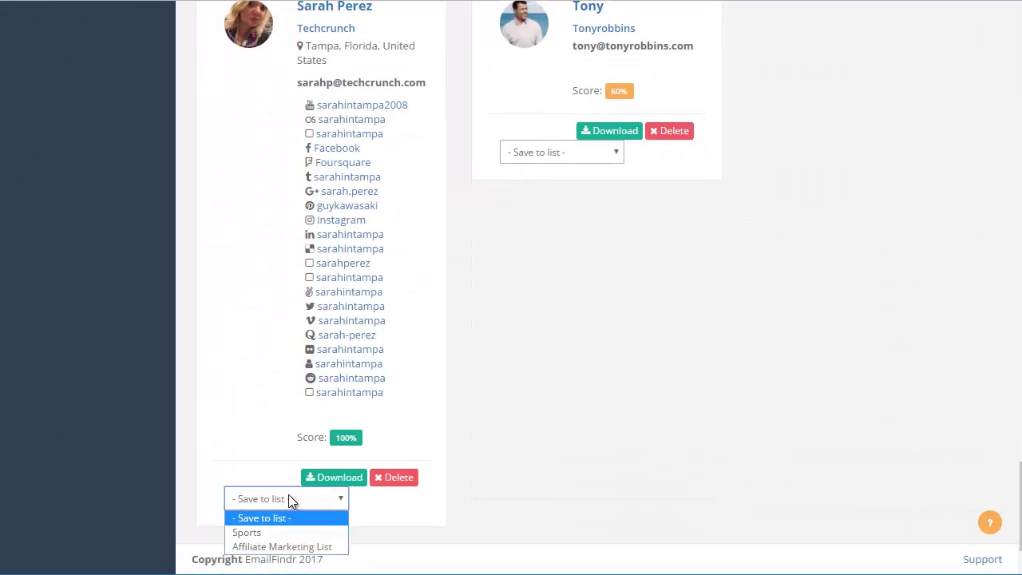
left_click(650, 433)
scroll(648, 427, "up", 6)
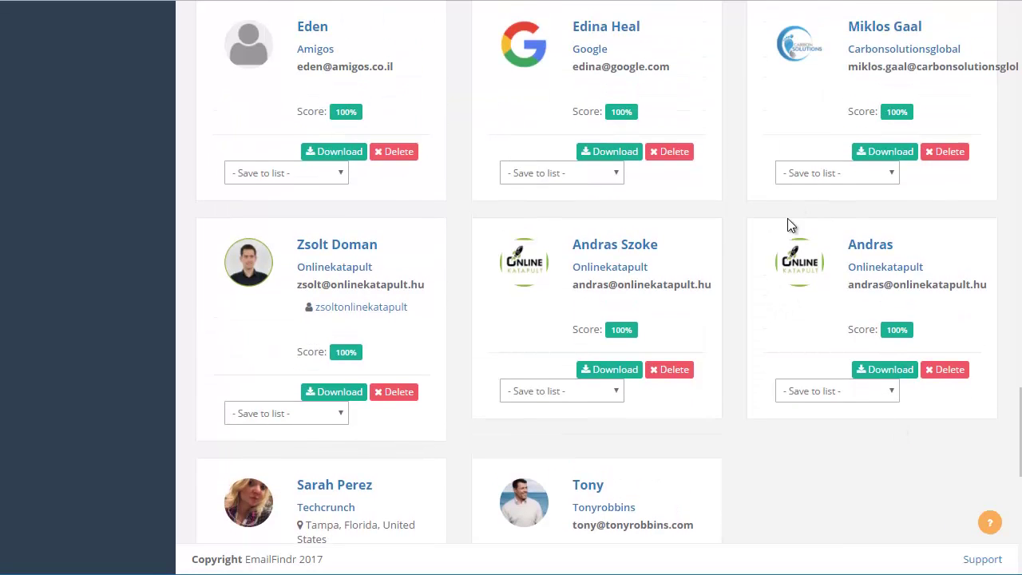
scroll(782, 232, "up", 3)
scroll(543, 295, "up", 2)
scroll(543, 296, "up", 4)
scroll(542, 294, "up", 5)
scroll(542, 288, "up", 7)
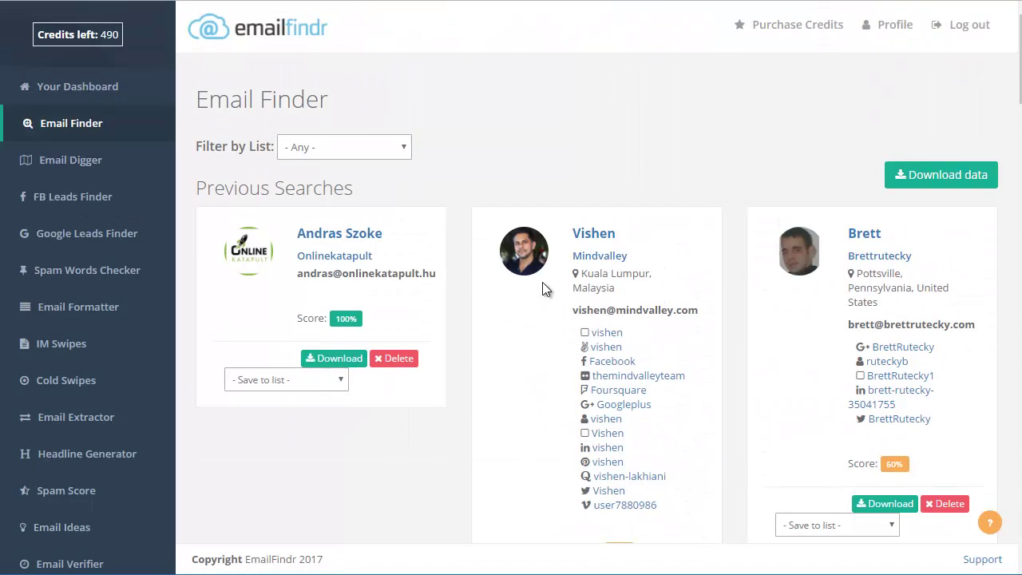
Run an FB Leads Finder search for 'restaurants london'
left_click(88, 206)
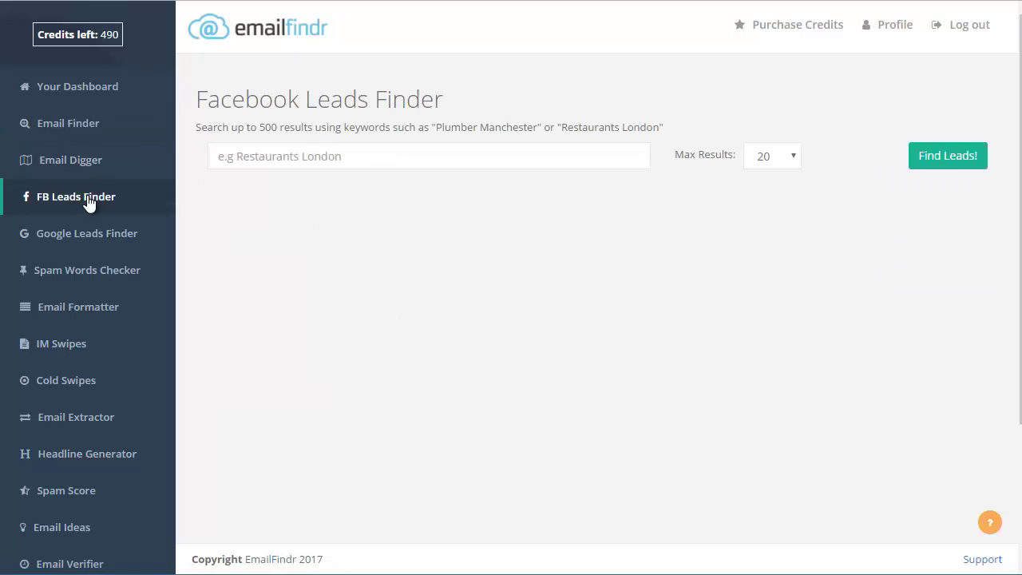
left_click(271, 160)
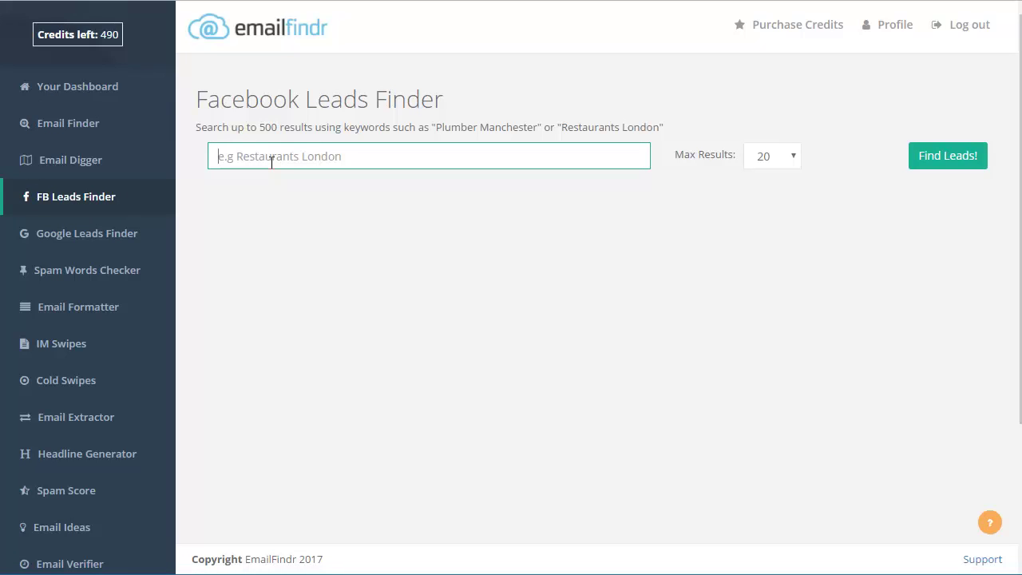
type("r")
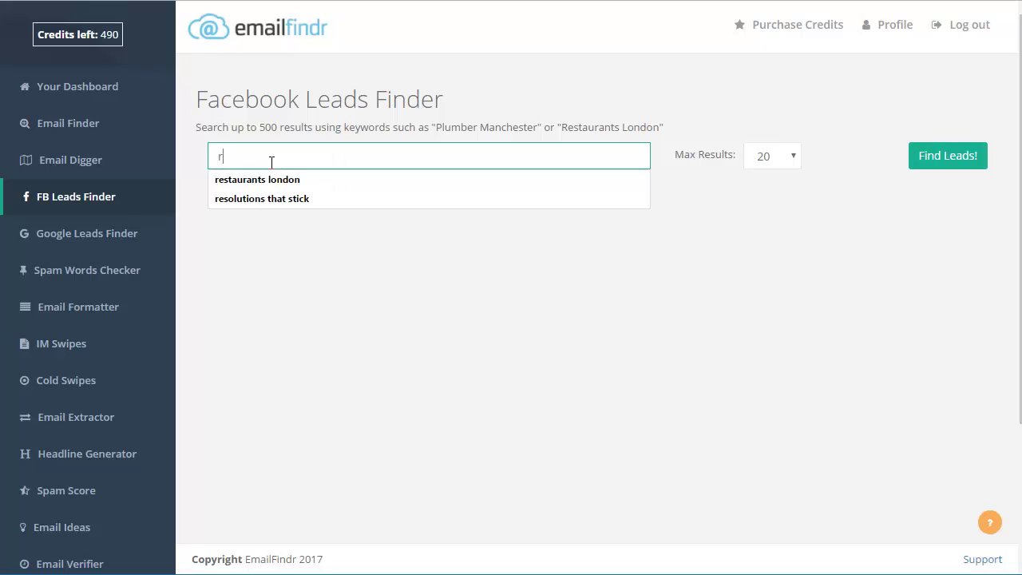
left_click(279, 181)
left_click(919, 163)
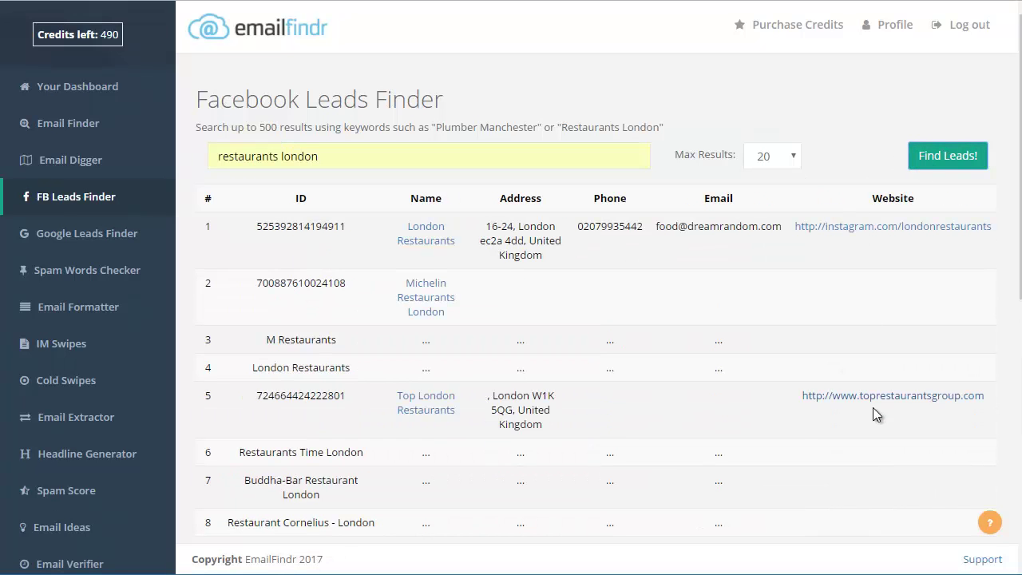
Keep Max Results at 20 and highlight the first lead's address, phone and email
left_click(756, 162)
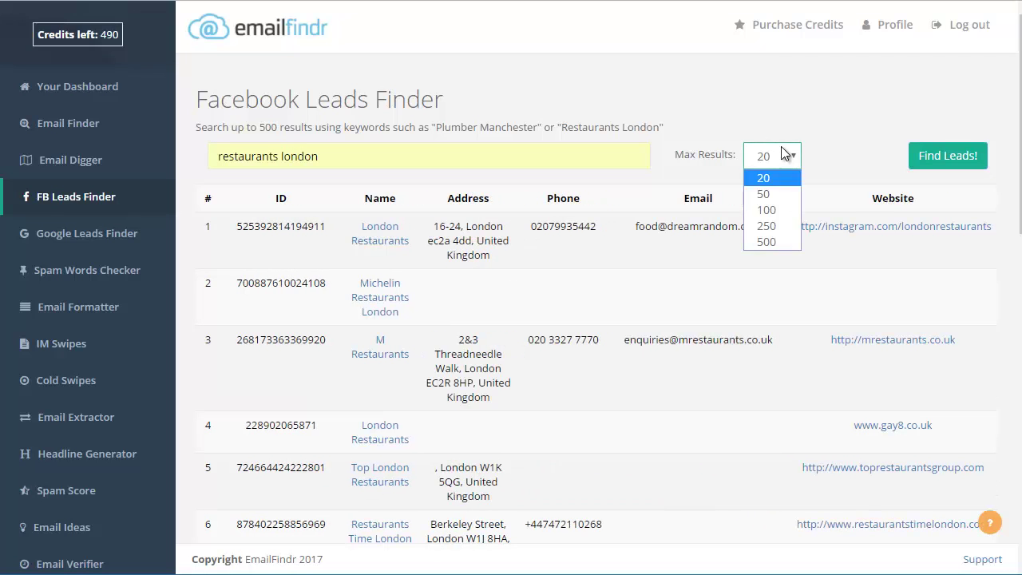
left_click(844, 116)
scroll(700, 170, "down", 4)
scroll(700, 170, "up", 5)
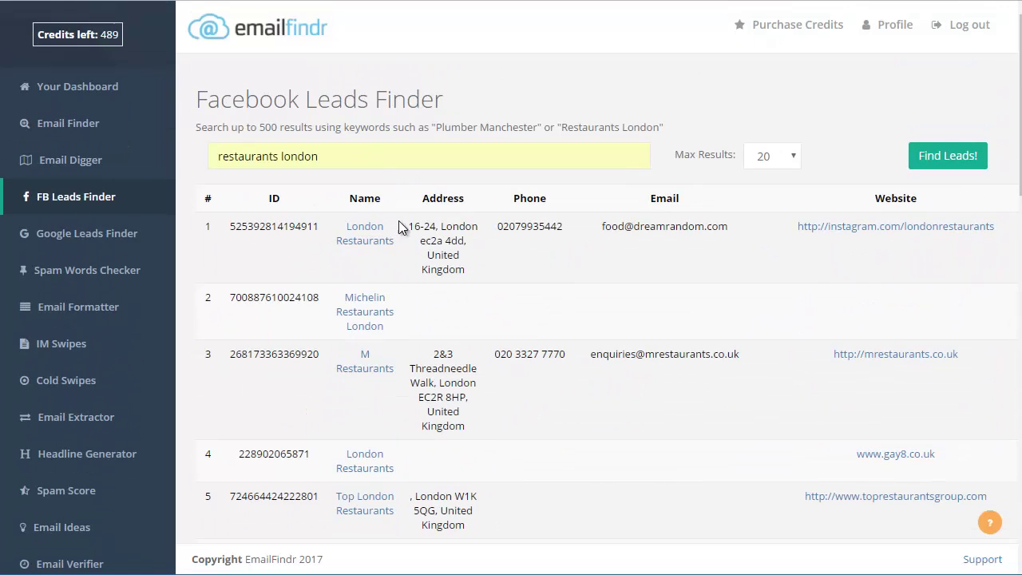
left_click_drag(446, 228, 527, 247)
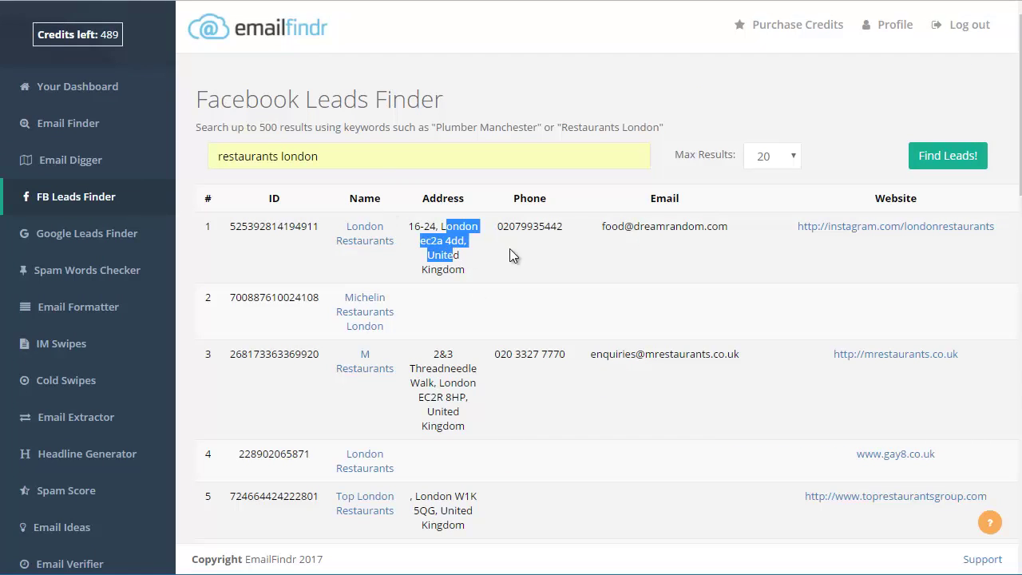
double_click(527, 226)
left_click_drag(619, 227, 681, 229)
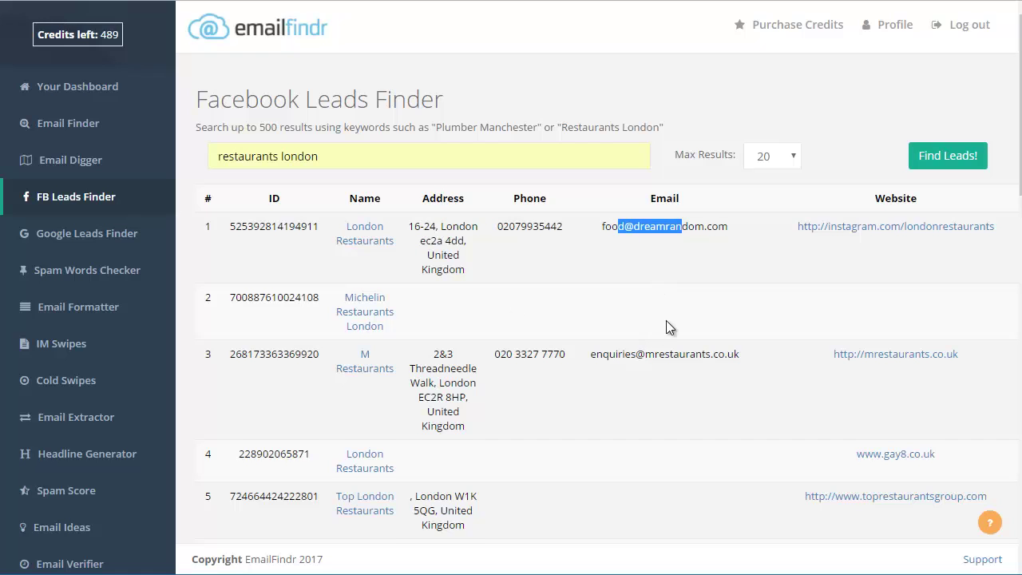
Scroll through the London restaurant leads, then switch to Google Leads Finder
scroll(674, 316, "down", 5)
scroll(674, 315, "down", 3)
scroll(674, 314, "down", 5)
scroll(674, 315, "up", 10)
scroll(674, 315, "up", 2)
left_click(114, 236)
Search Google Leads Finder for 'restaurants london'
left_click(377, 243)
type("re")
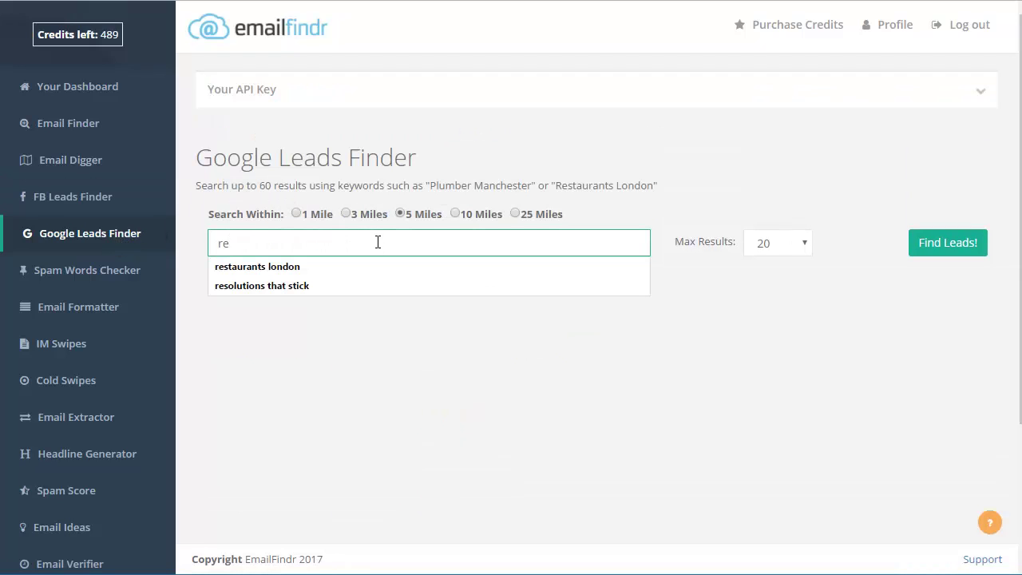
left_click(374, 266)
left_click(934, 252)
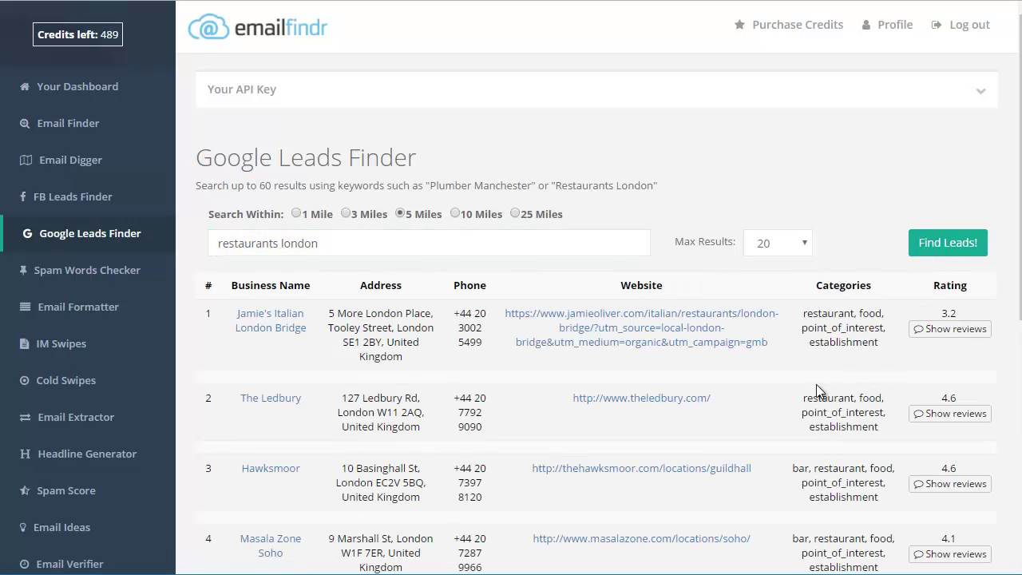
Review the results, toggling reviews for Jamie's Italian London Bridge on and off
scroll(810, 376, "down", 3)
scroll(798, 357, "down", 3)
scroll(796, 356, "down", 2)
scroll(803, 366, "down", 1)
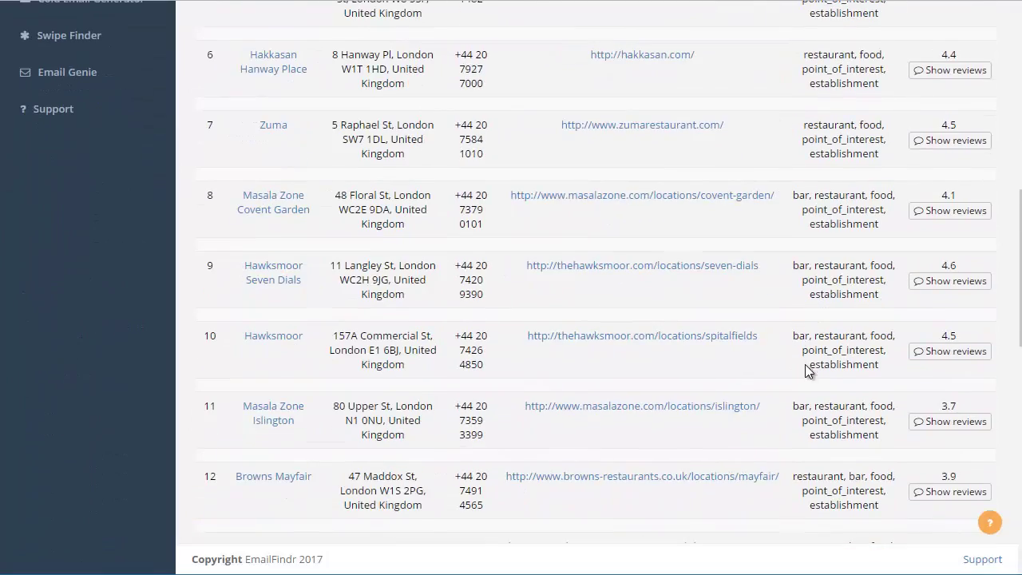
scroll(805, 365, "up", 10)
left_click(936, 340)
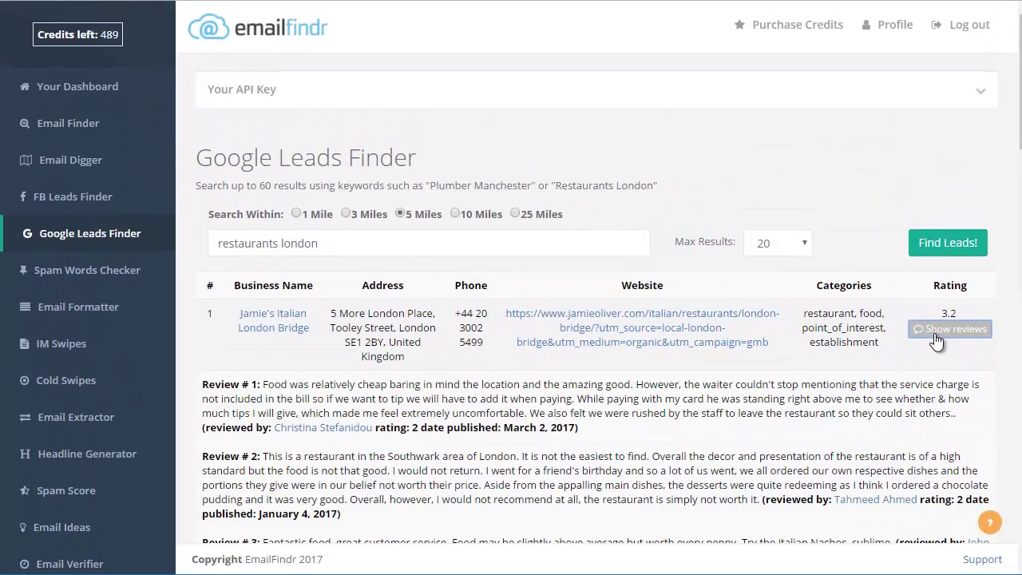
left_click(936, 339)
Scroll the results and select the word 'london' in the search keywords
scroll(684, 325, "down", 3)
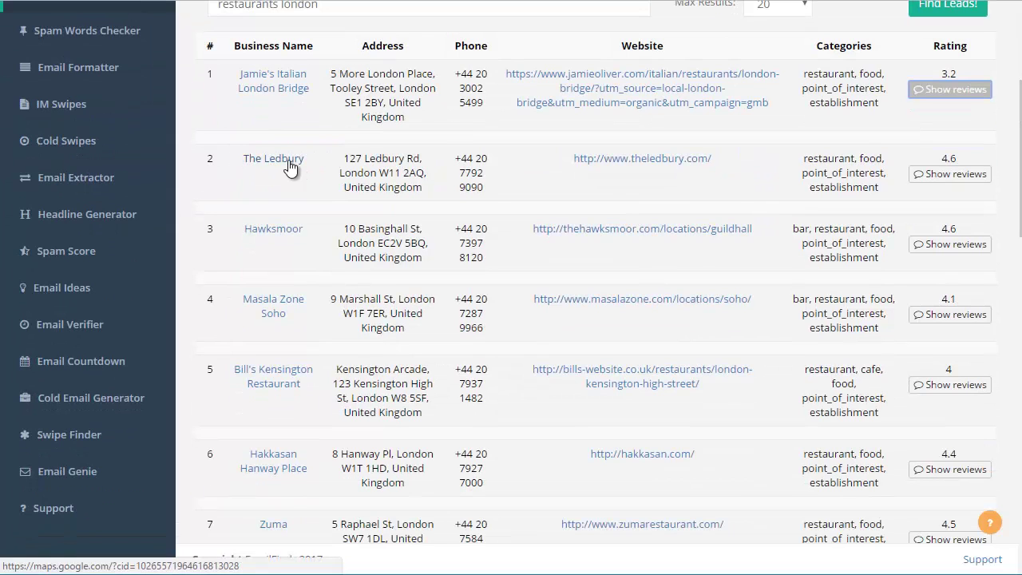
scroll(718, 356, "up", 1)
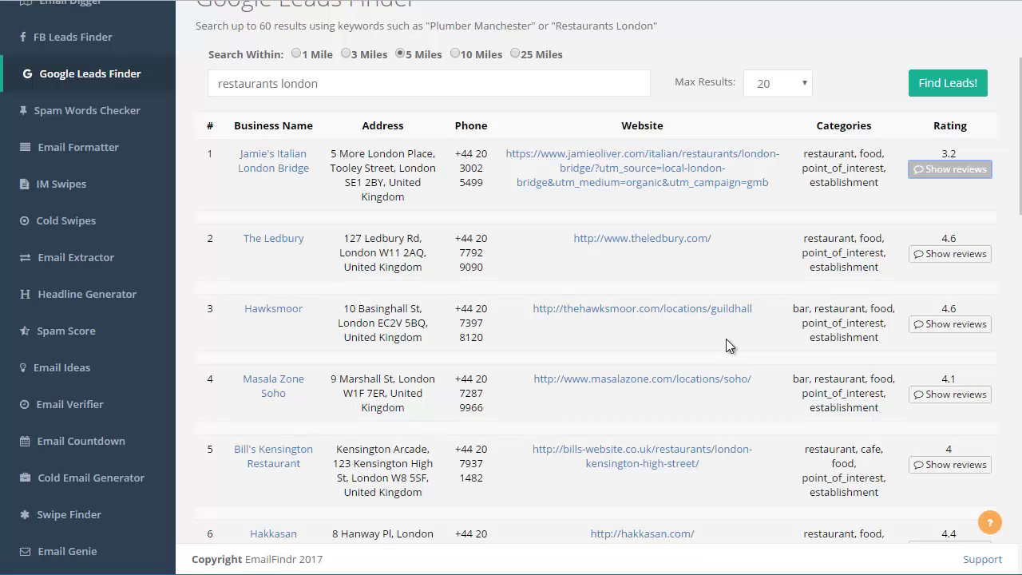
left_click(311, 83)
double_click(308, 83)
scroll(630, 342, "up", 2)
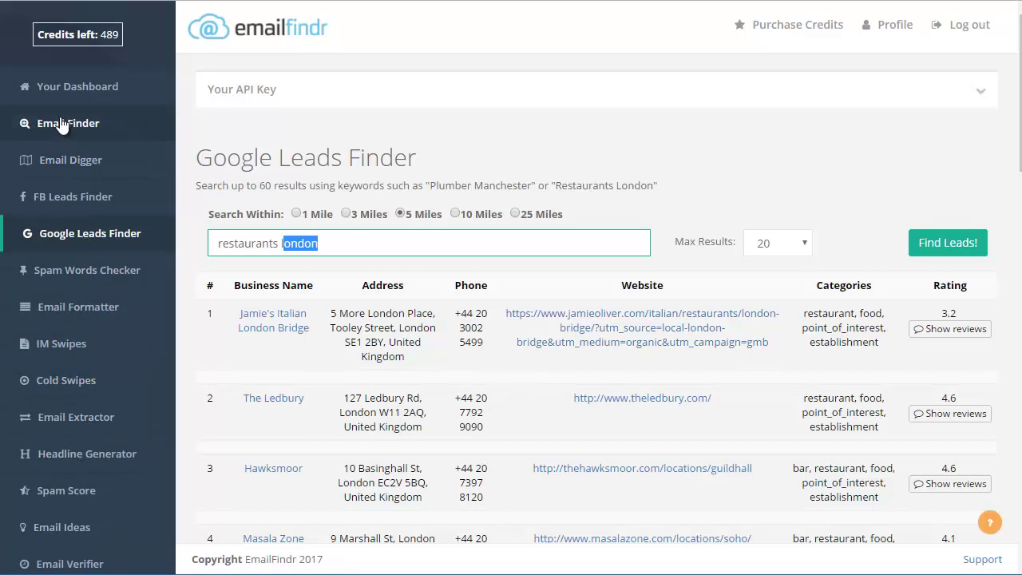
Search Email Digger for microsoft.com email addresses
left_click(68, 160)
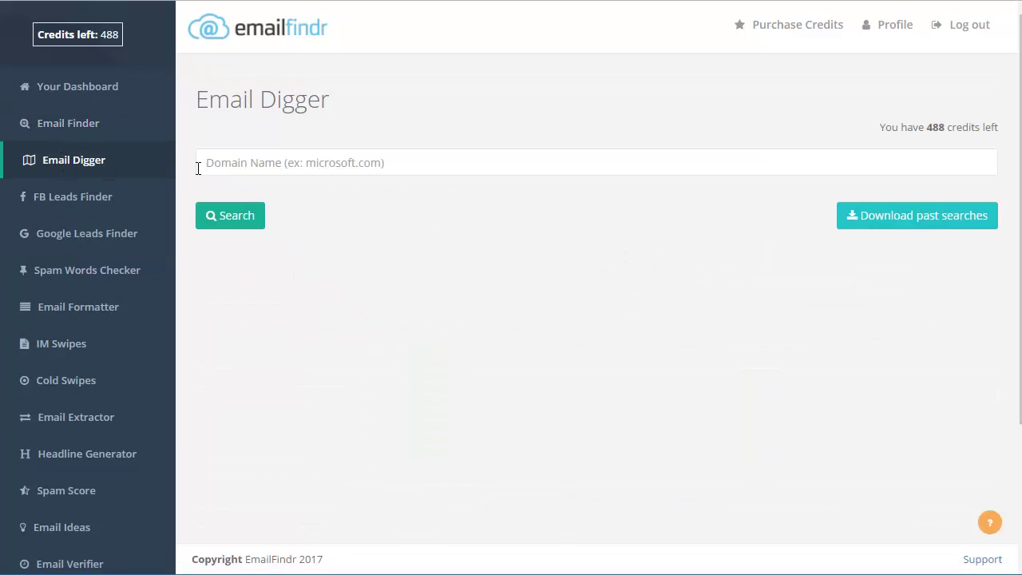
left_click(359, 162)
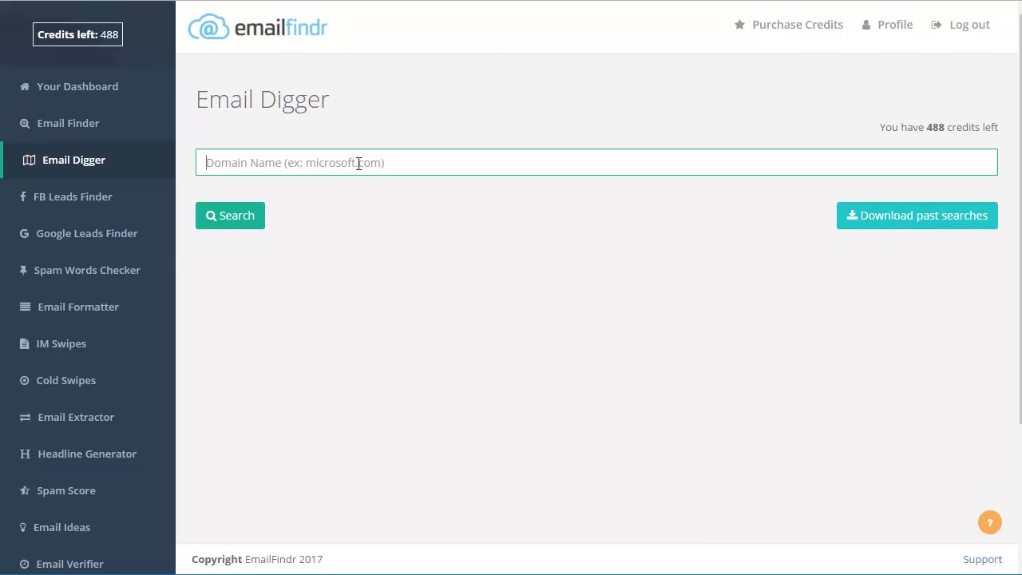
type("microsoft.com")
left_click(217, 222)
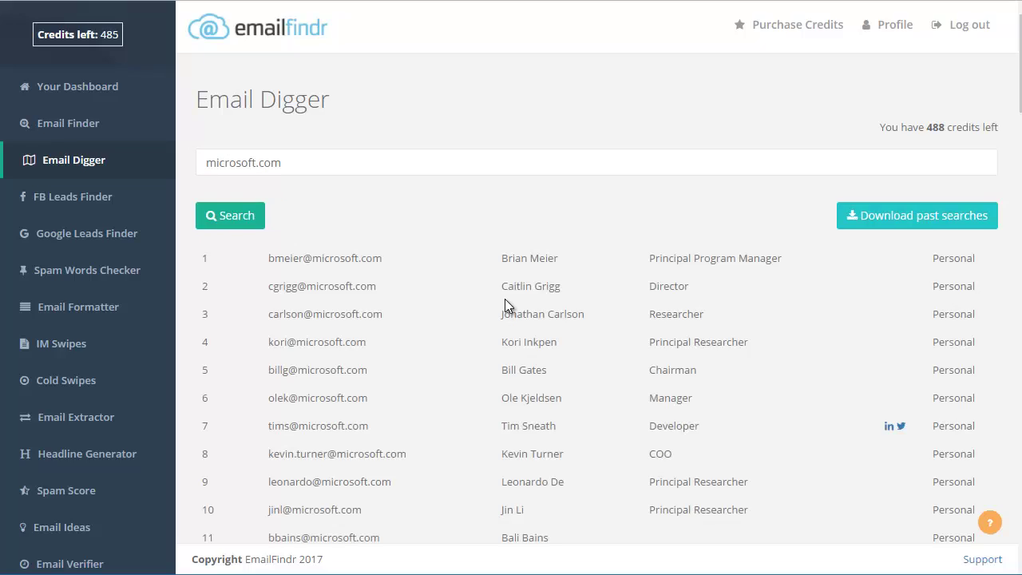
Review the results, highlighting the first job title and second email address
scroll(505, 299, "down", 2)
scroll(505, 299, "down", 3)
scroll(497, 278, "down", 3)
scroll(497, 278, "down", 2)
scroll(501, 289, "up", 8)
left_click_drag(661, 181, 736, 181)
left_click_drag(336, 210, 273, 208)
Scroll to the bottom and load another batch of microsoft.com results
scroll(810, 338, "down", 2)
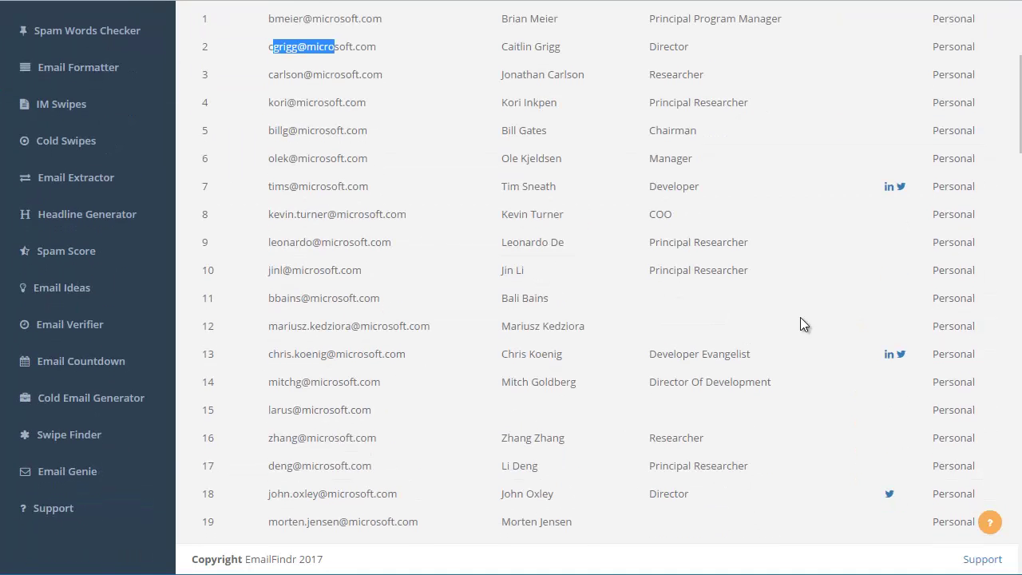
scroll(751, 358, "down", 2)
scroll(838, 219, "down", 3)
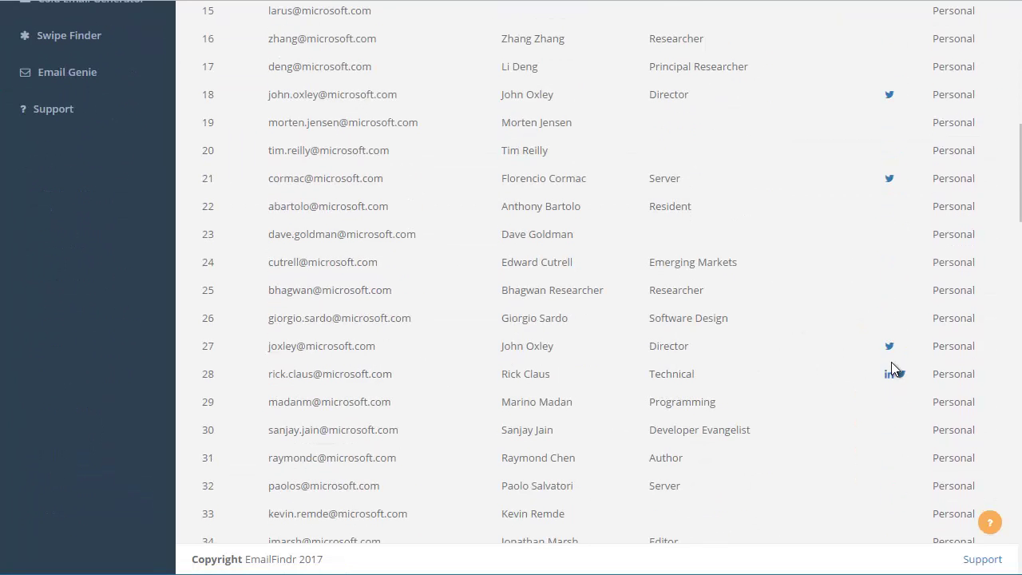
scroll(680, 358, "down", 2)
scroll(679, 359, "down", 5)
scroll(679, 358, "down", 7)
scroll(672, 356, "down", 8)
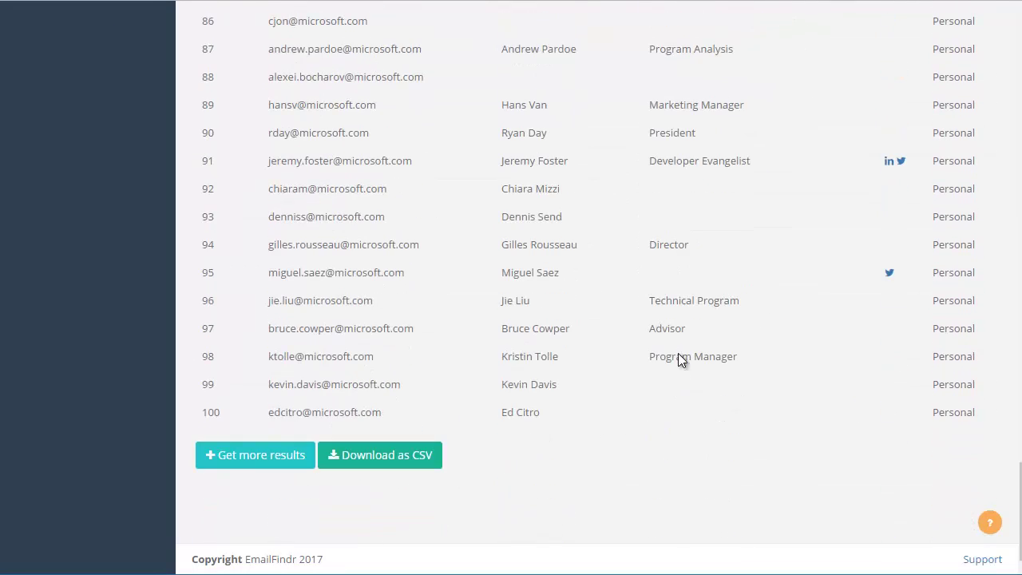
left_click(291, 461)
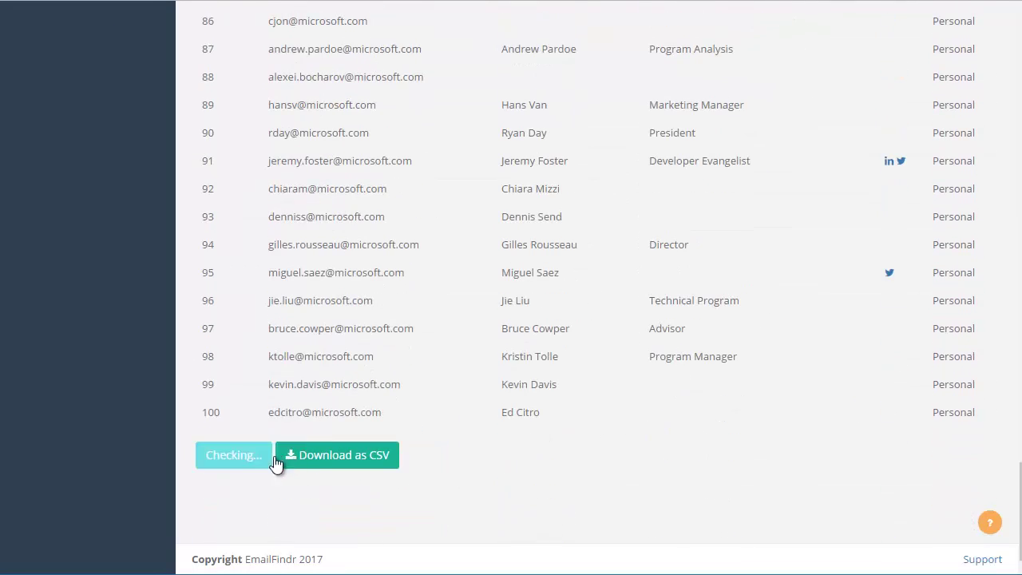
Download the email results as a CSV file and dismiss the download notice
scroll(551, 400, "down", 20)
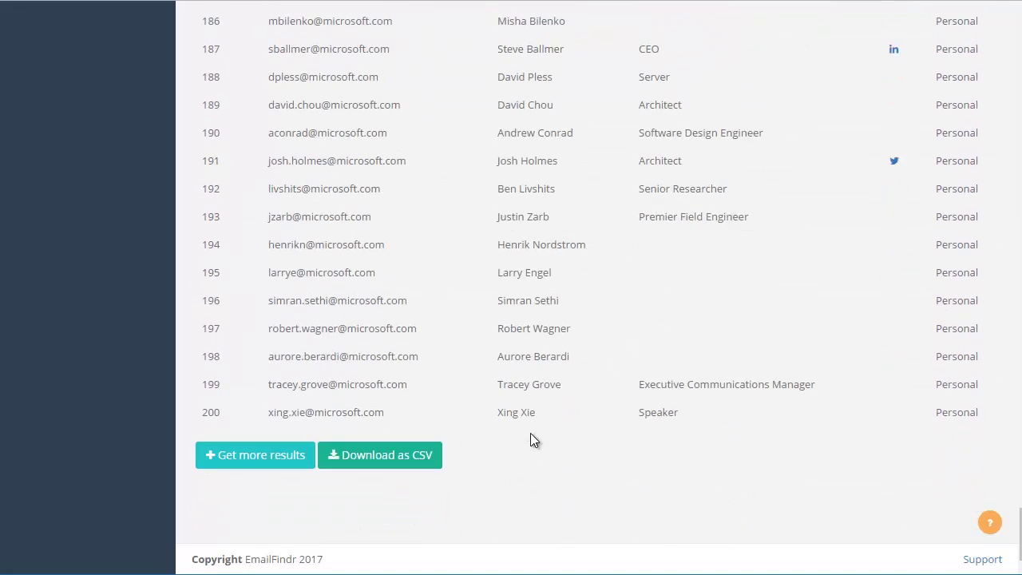
left_click(395, 461)
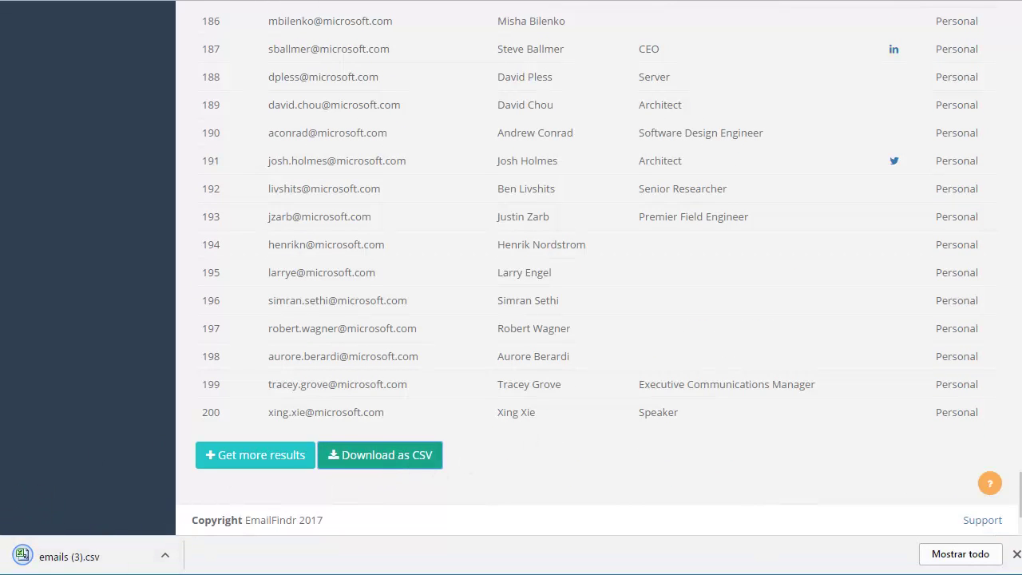
left_click(1016, 554)
scroll(527, 367, "up", 20)
scroll(527, 364, "up", 20)
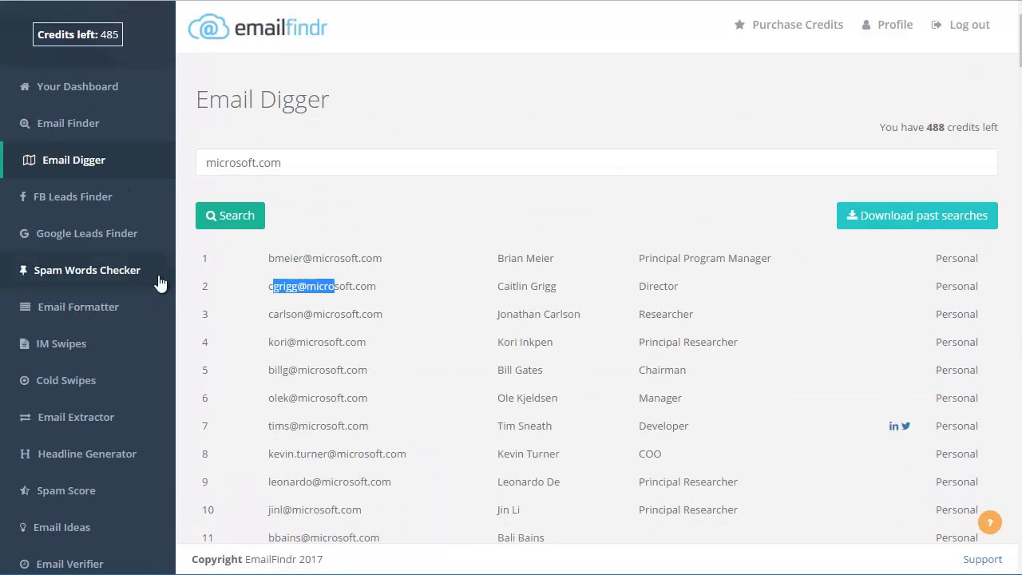
View Spam Words Checker, then try the Email Formatter's content and column width fields
left_click(89, 273)
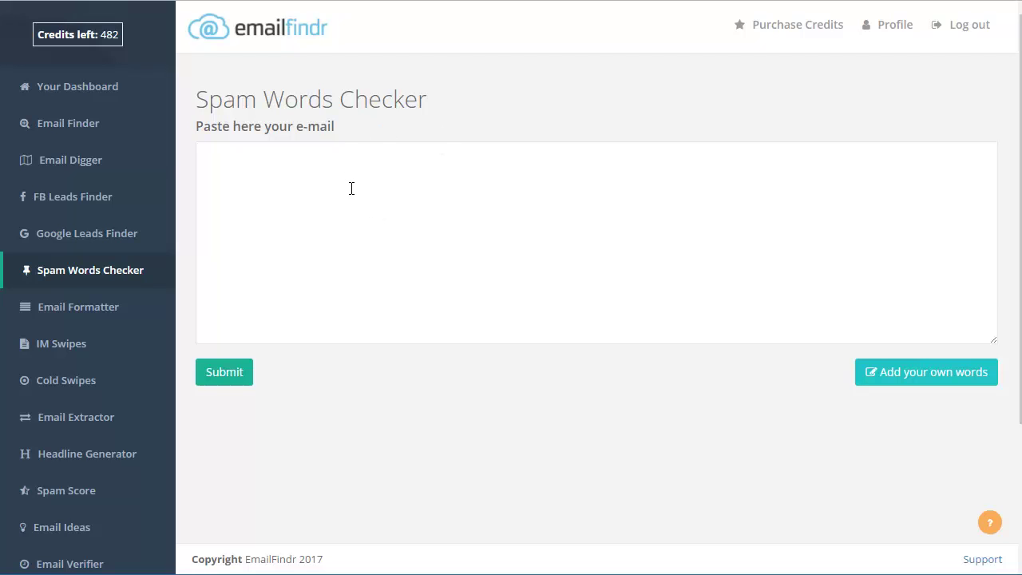
left_click(67, 310)
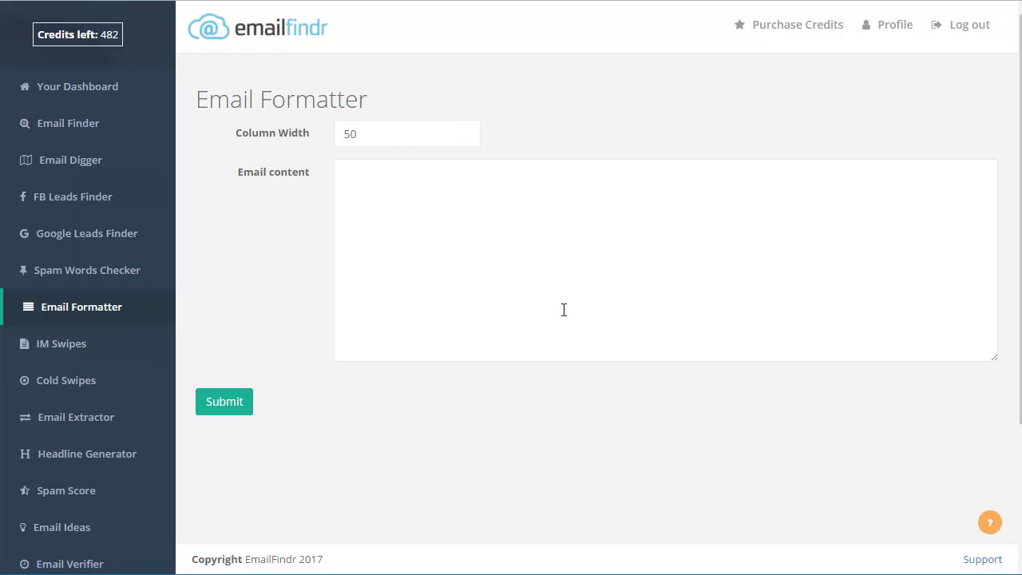
left_click(444, 255)
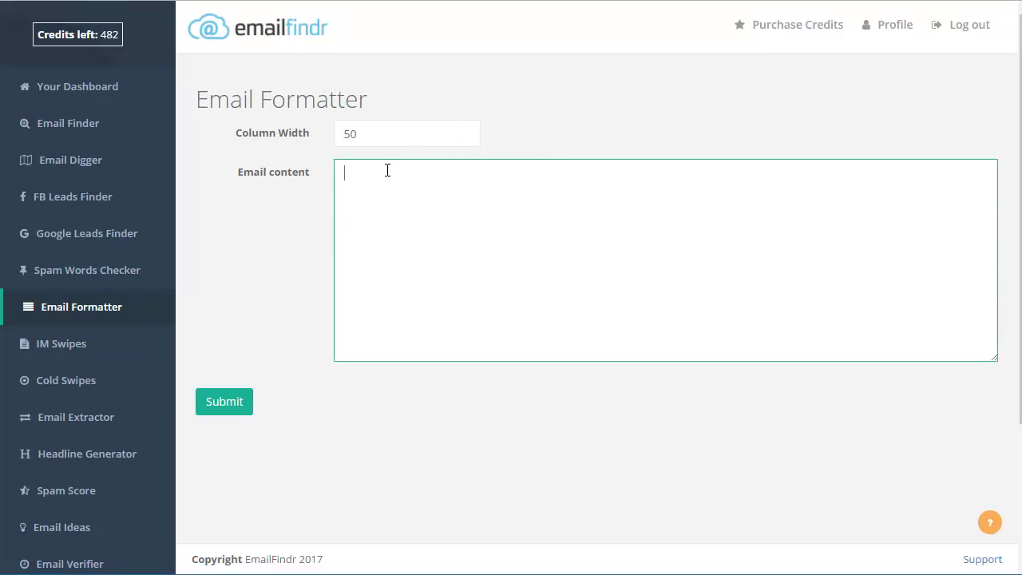
left_click(394, 135)
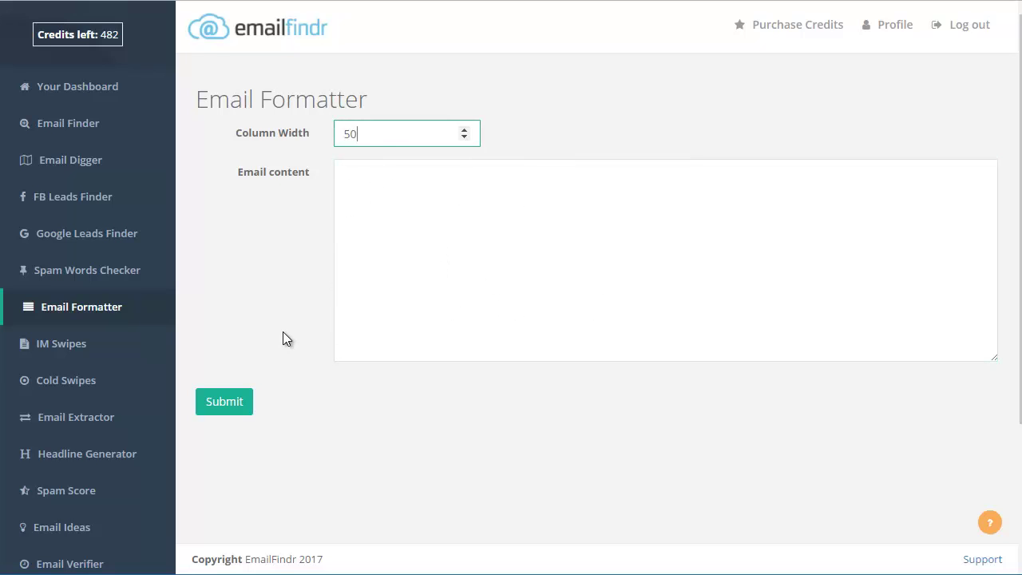
scroll(283, 339, "down", 1)
Browse the Email Extractor, then move on to Headline Generator
left_click(81, 337)
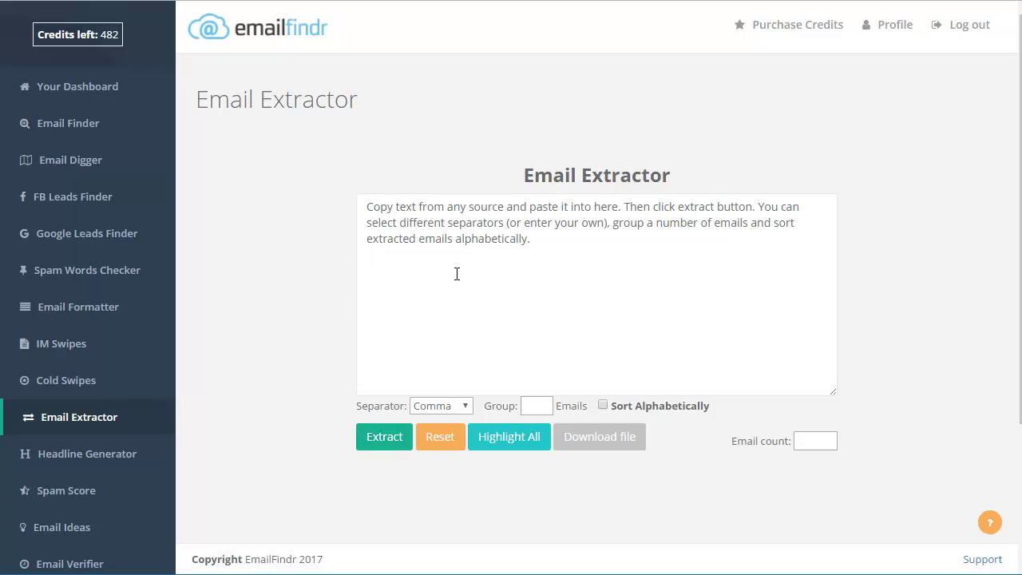
scroll(359, 319, "down", 1)
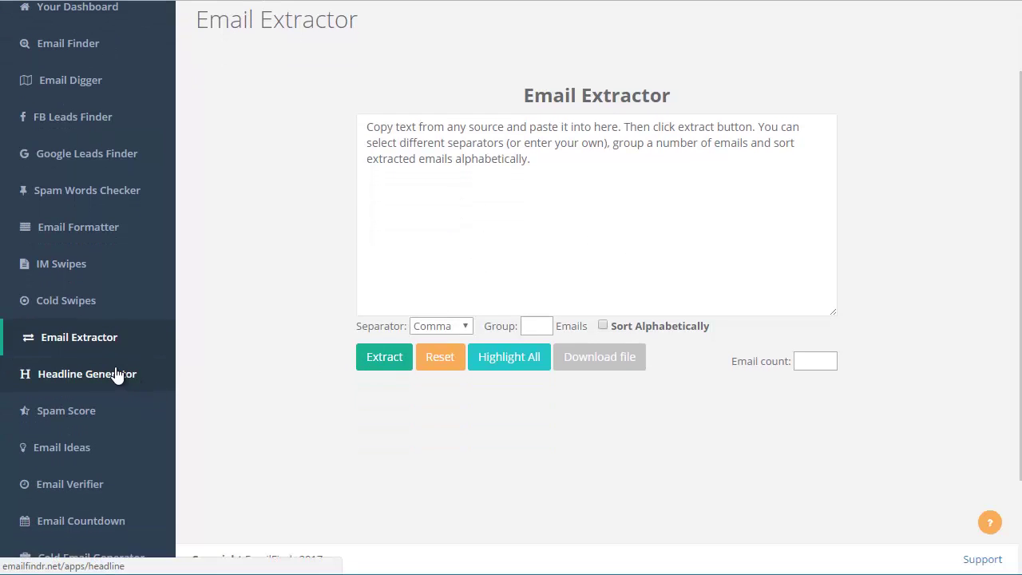
left_click(118, 383)
Generate headline ideas for the keyword 'Dog training'
left_click(274, 204)
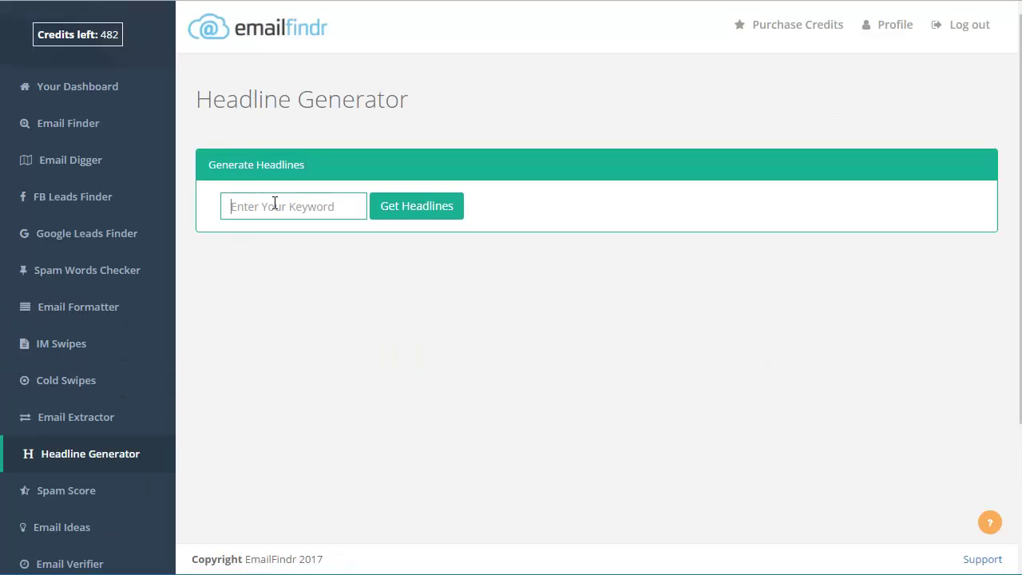
type("Dog training")
left_click(441, 216)
Scroll down the numbered table to headline 319, then back toward the top
scroll(533, 365, "down", 1)
scroll(534, 365, "down", 2)
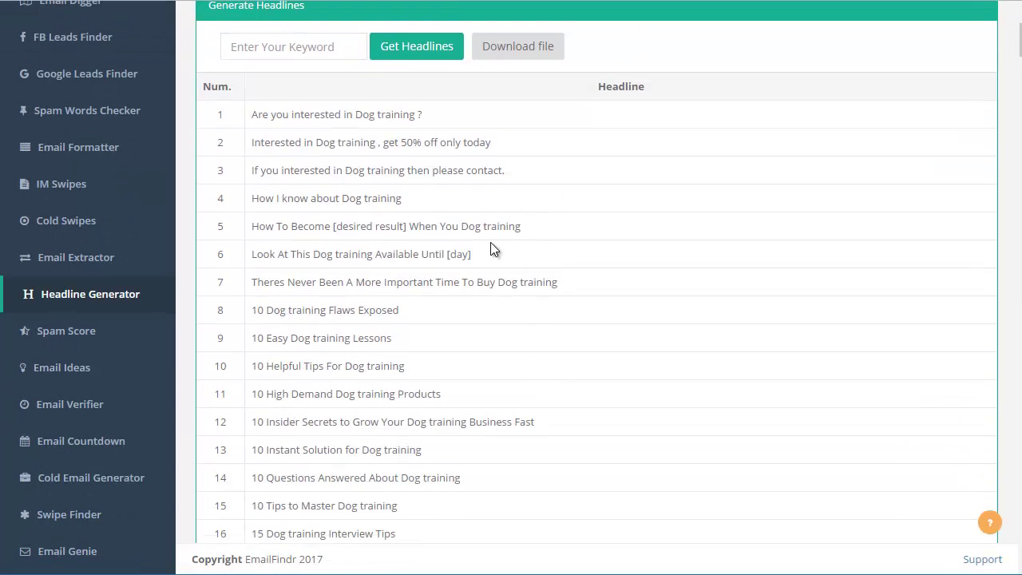
scroll(491, 258, "down", 2)
left_click_drag(386, 372, 276, 346)
scroll(463, 294, "down", 4)
left_click(475, 289)
scroll(384, 276, "down", 5)
scroll(345, 281, "down", 8)
scroll(345, 287, "down", 20)
scroll(345, 293, "down", 15)
scroll(343, 288, "down", 20)
scroll(343, 292, "down", 10)
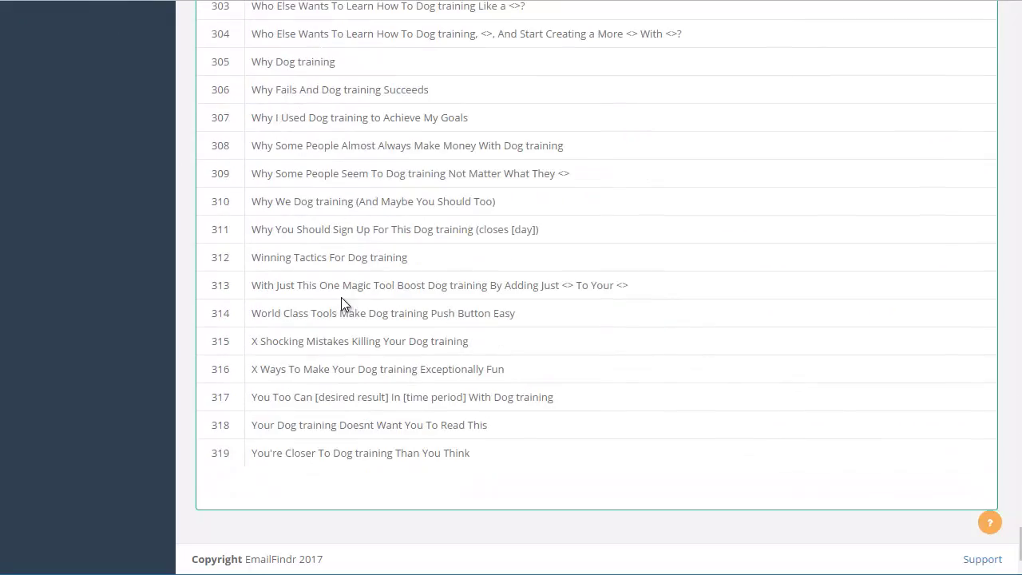
scroll(421, 414, "up", 2)
scroll(421, 414, "up", 20)
scroll(421, 414, "up", 10)
scroll(422, 413, "down", 1)
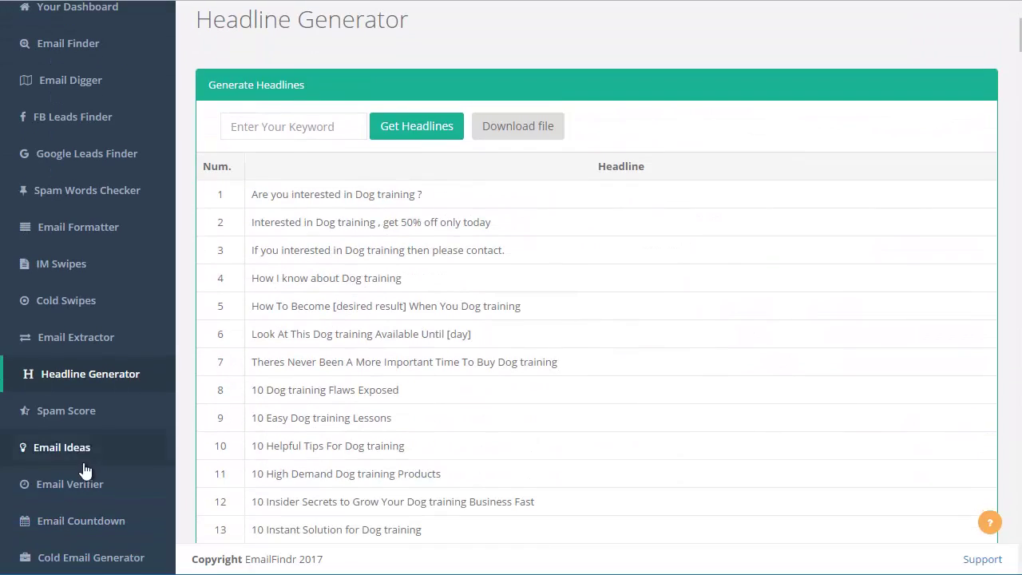
Open the Spam Score tool and try its subject and content fields
left_click(73, 413)
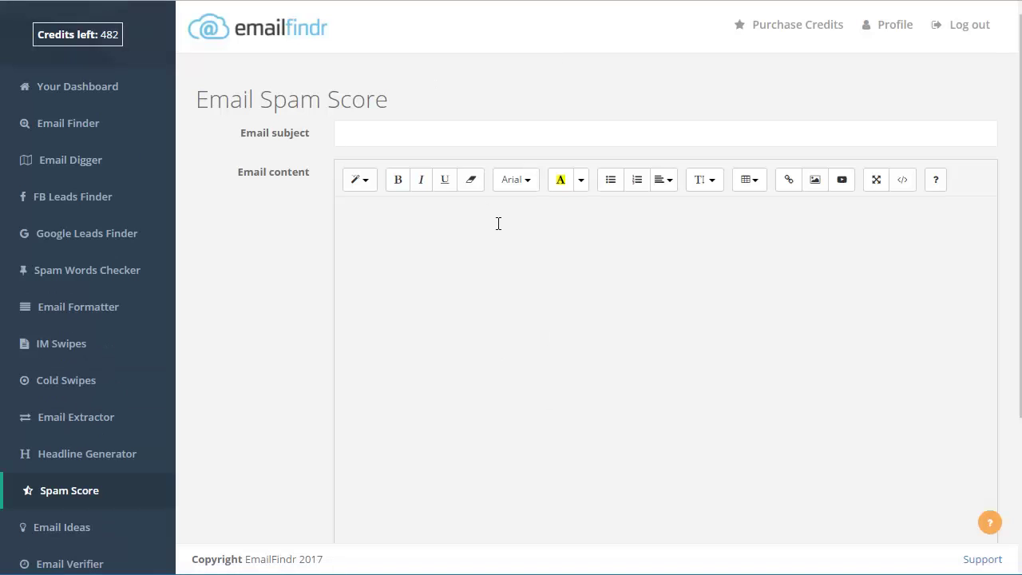
left_click(447, 135)
left_click(433, 296)
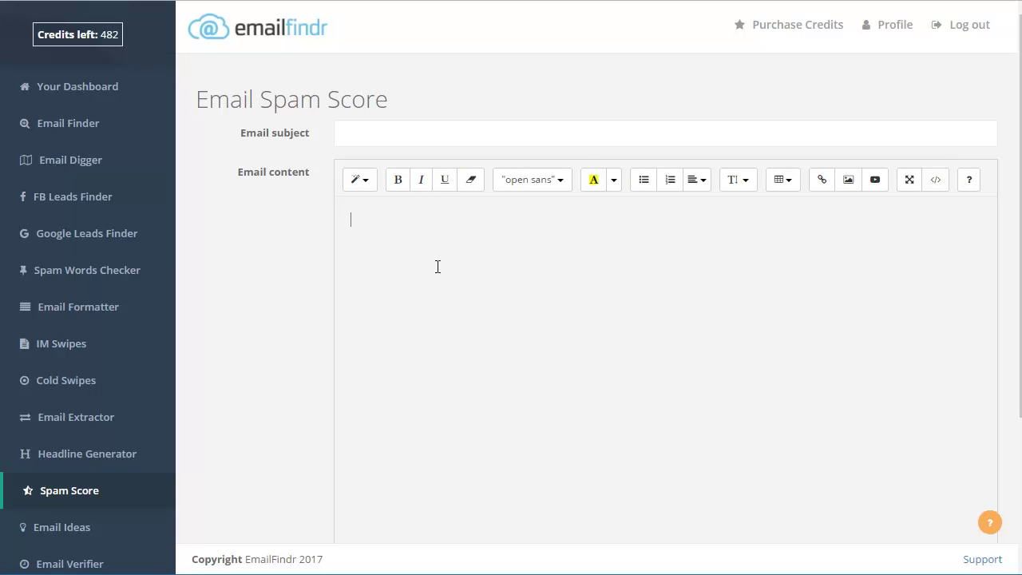
scroll(437, 267, "down", 1)
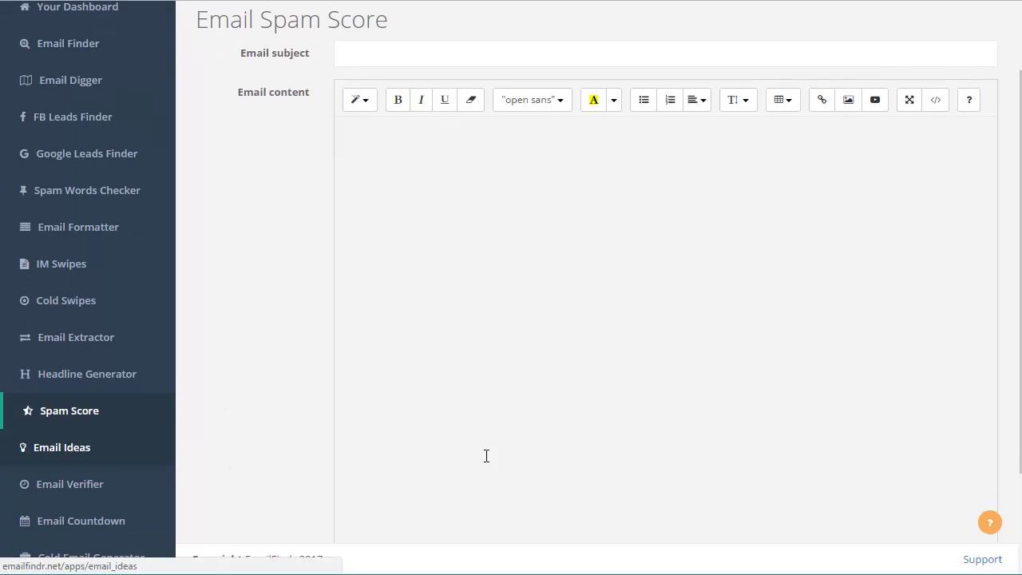
Generate email ideas for the topic 'dog training'
left_click(62, 447)
left_click(295, 154)
type("dog tra")
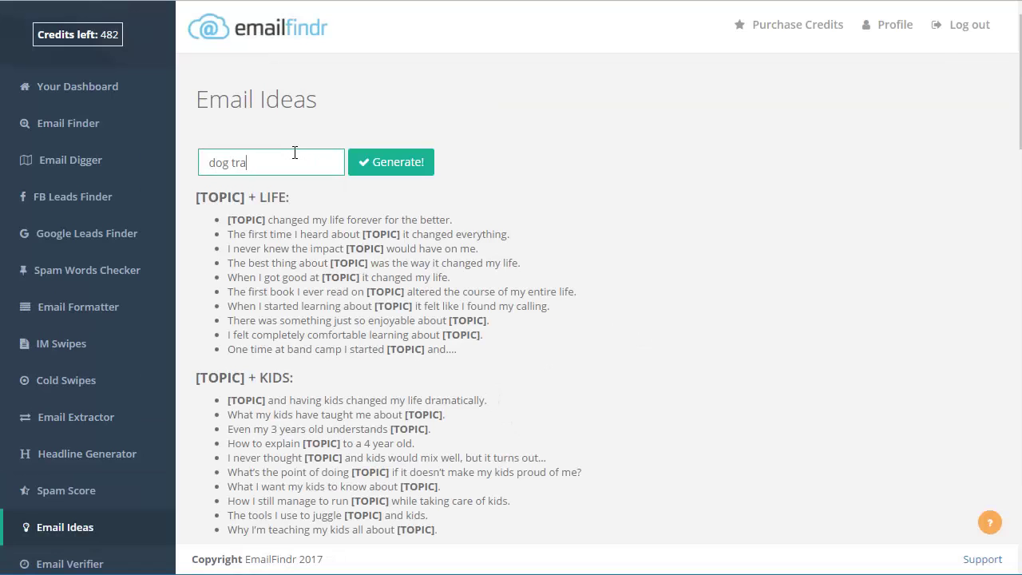
type("ining")
left_click(359, 164)
Scroll through the dog training email ideas grouped by theme
scroll(480, 345, "down", 1)
scroll(480, 345, "down", 2)
left_click_drag(239, 160, 498, 161)
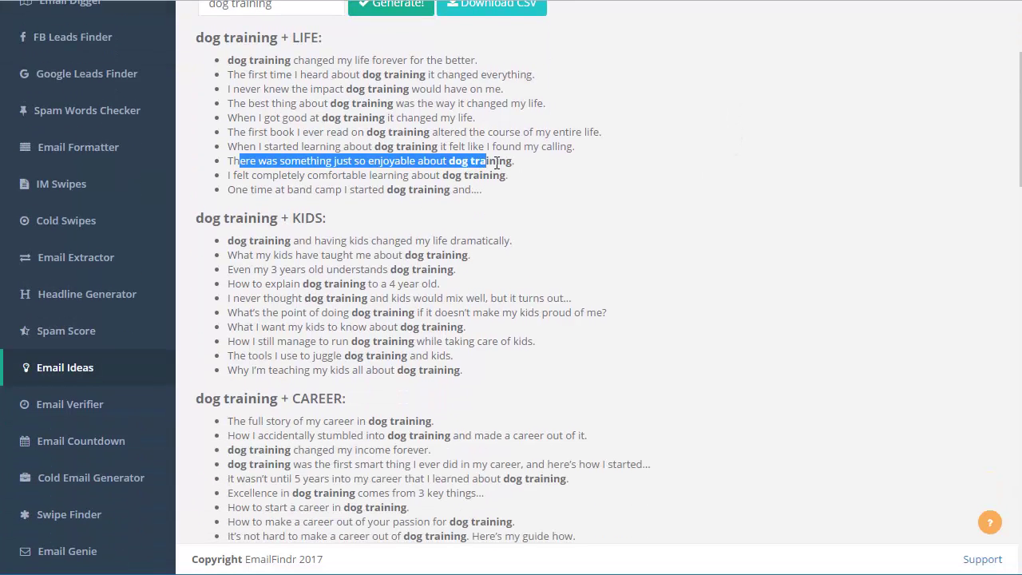
scroll(459, 200, "down", 3)
left_click_drag(257, 318, 461, 333)
scroll(442, 328, "down", 9)
scroll(442, 327, "up", 12)
scroll(442, 334, "up", 1)
scroll(441, 334, "down", 3)
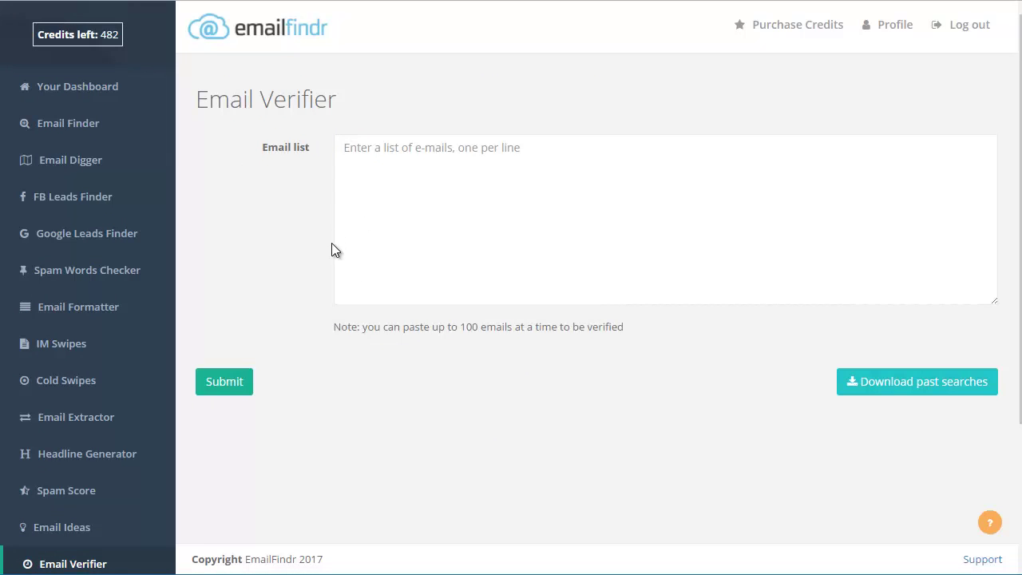
After checking Email Verifier, set an Email Countdown target of 17 May 2017, 15:30
left_click(396, 178)
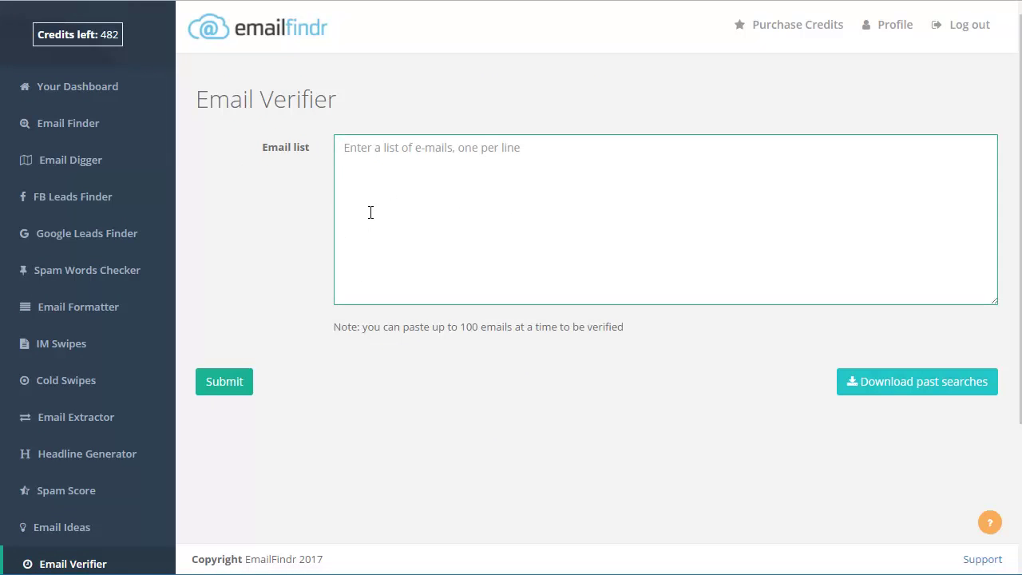
scroll(424, 303, "down", 3)
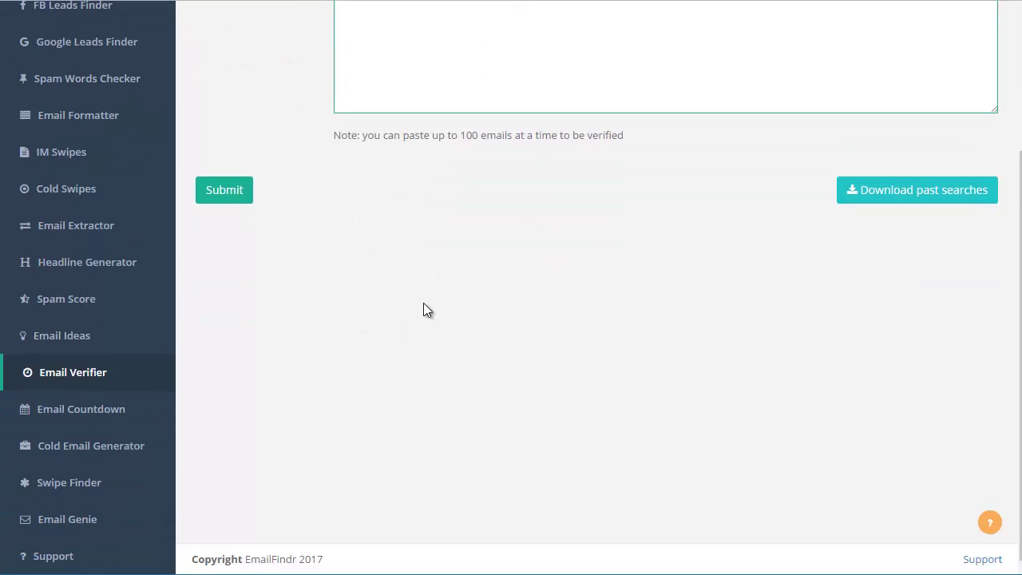
left_click(124, 410)
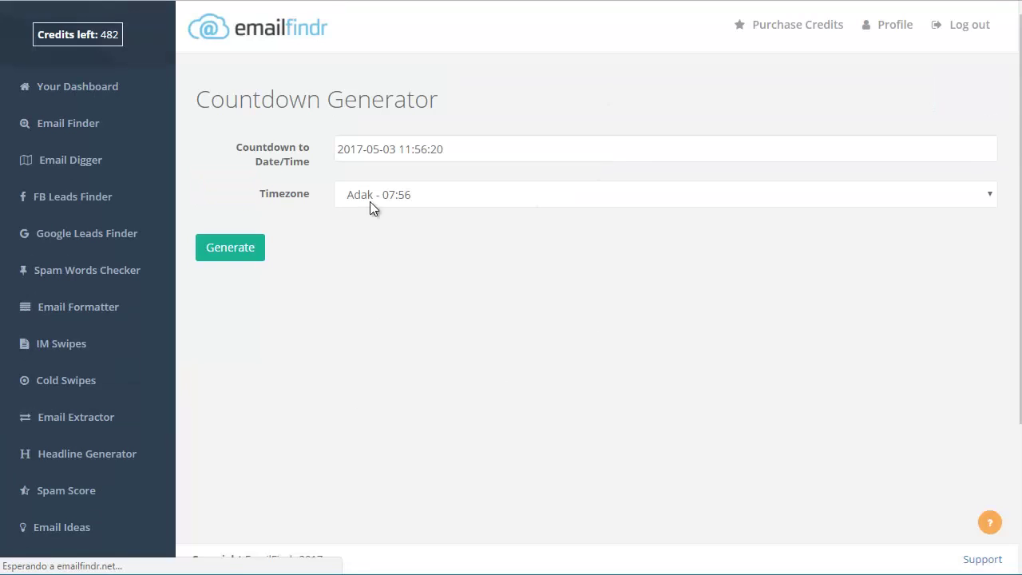
left_click(413, 149)
left_click(417, 264)
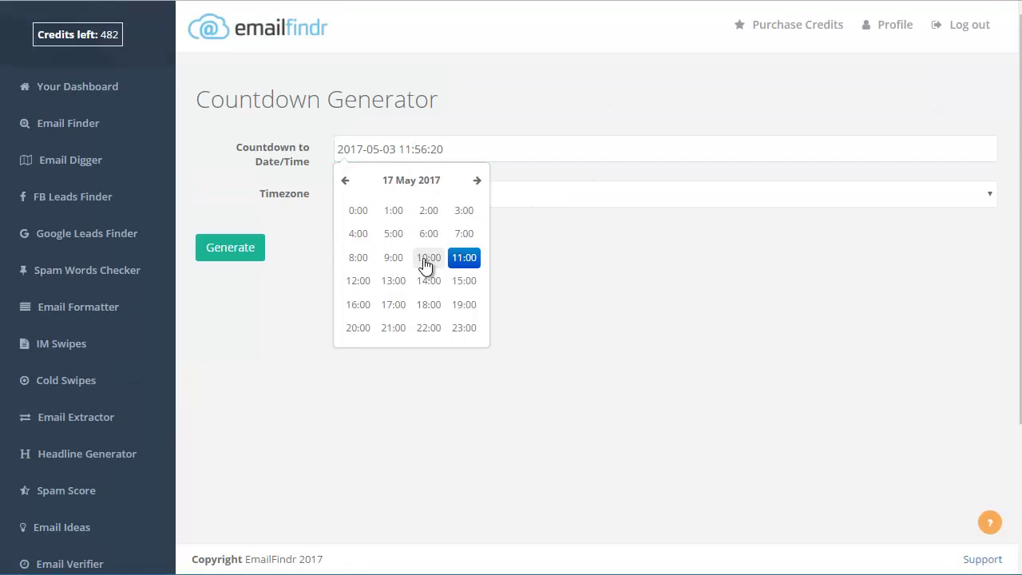
left_click(465, 279)
left_click(429, 233)
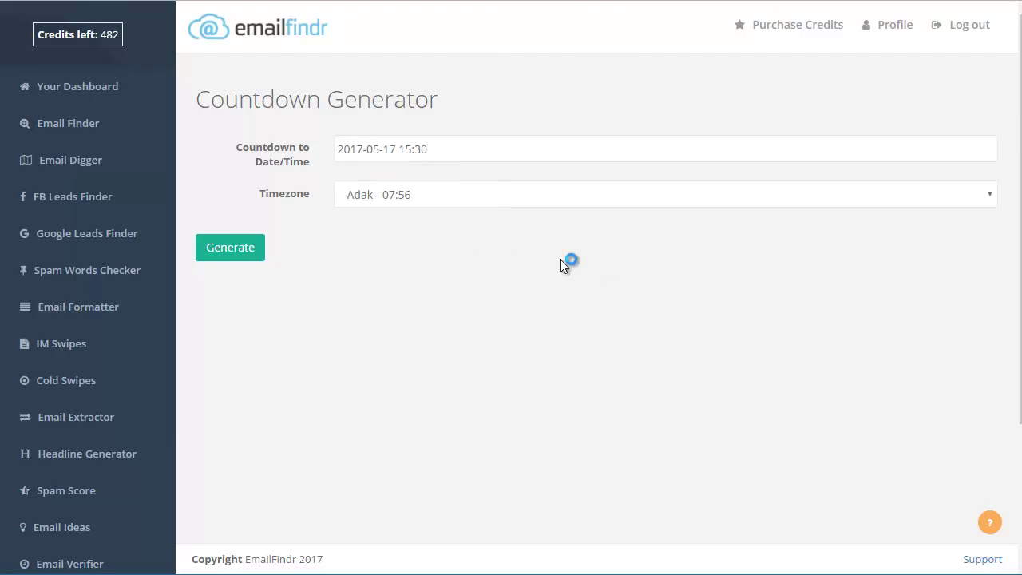
Choose the Puerto_Rico timezone and generate the countdown timer with embed code
left_click(447, 195)
scroll(521, 312, "down", 9)
scroll(520, 310, "down", 7)
scroll(521, 310, "down", 15)
scroll(521, 309, "up", 10)
scroll(495, 310, "down", 1)
left_click(472, 311)
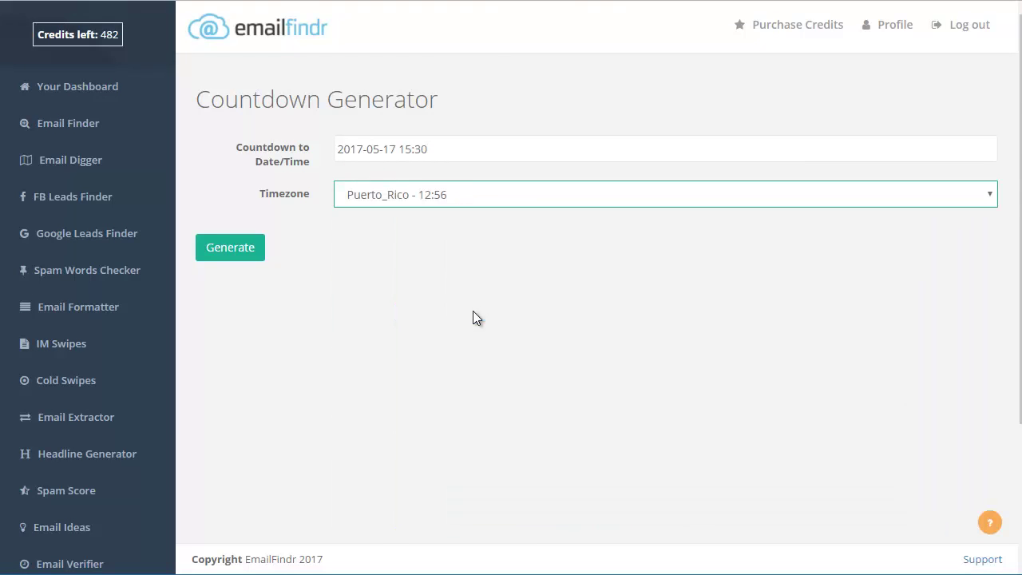
left_click(250, 256)
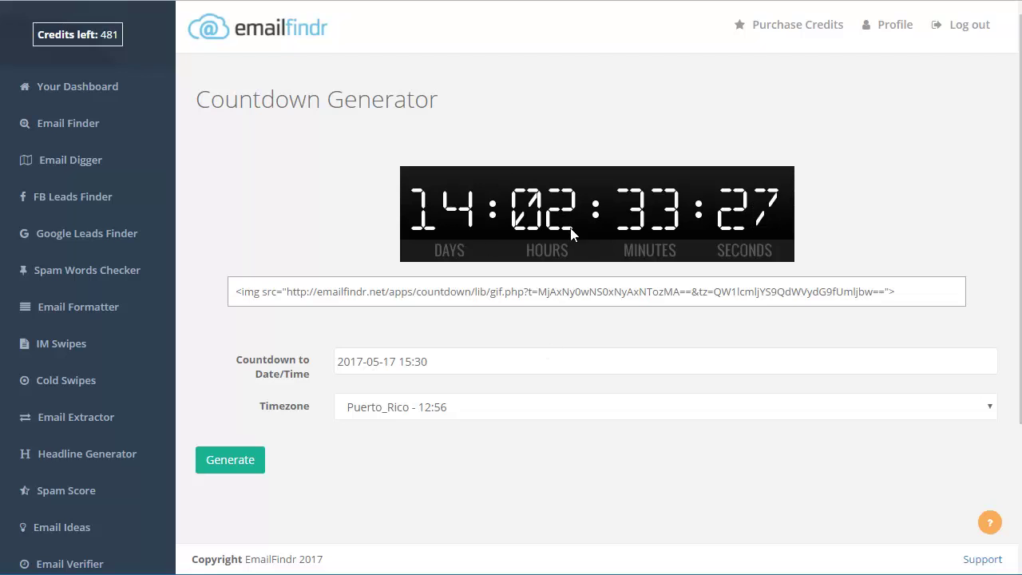
Review the generated countdown embed code and open the 200-email IM Swipes library
scroll(416, 266, "down", 3)
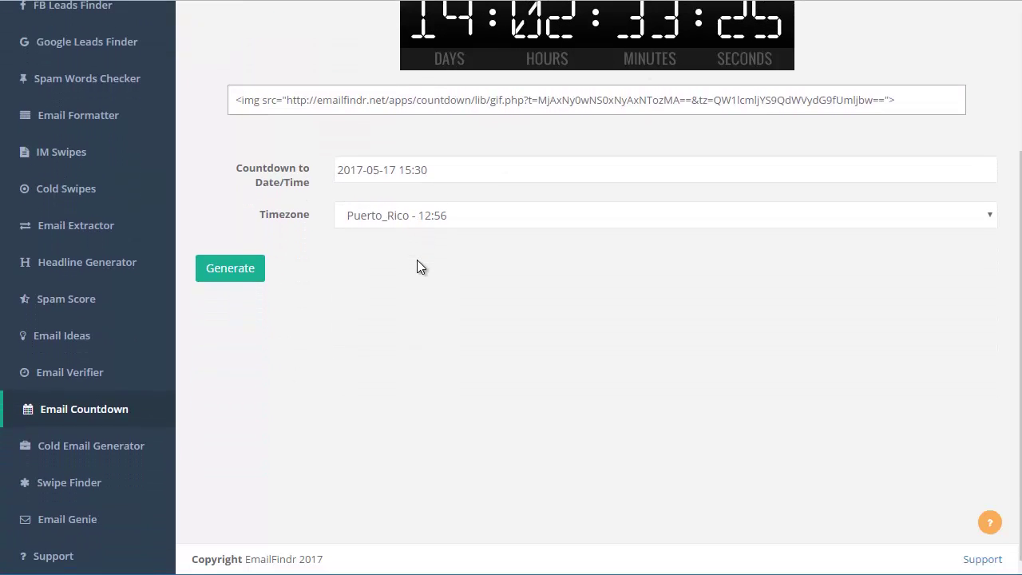
scroll(395, 338, "up", 3)
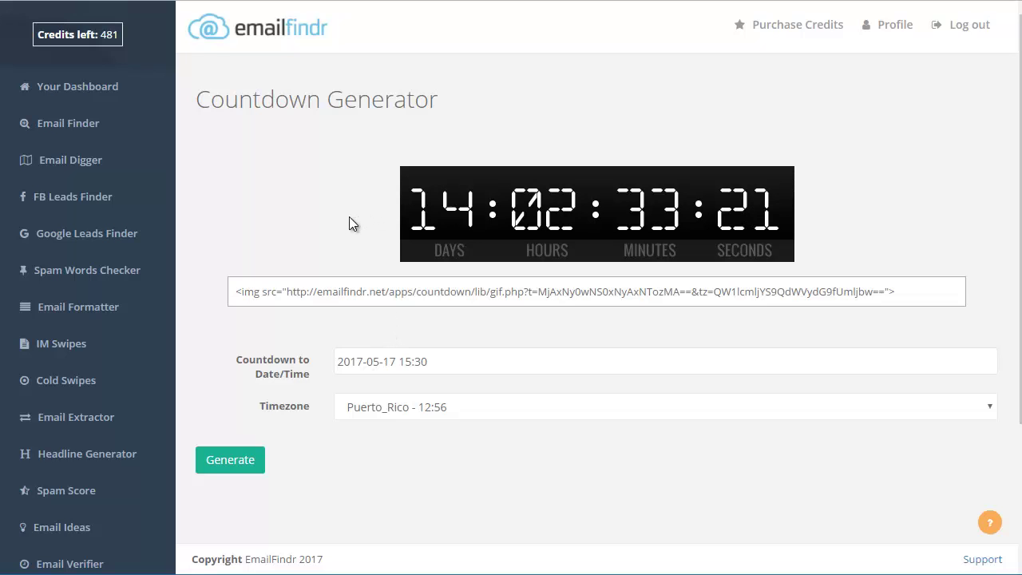
scroll(326, 222, "down", 3)
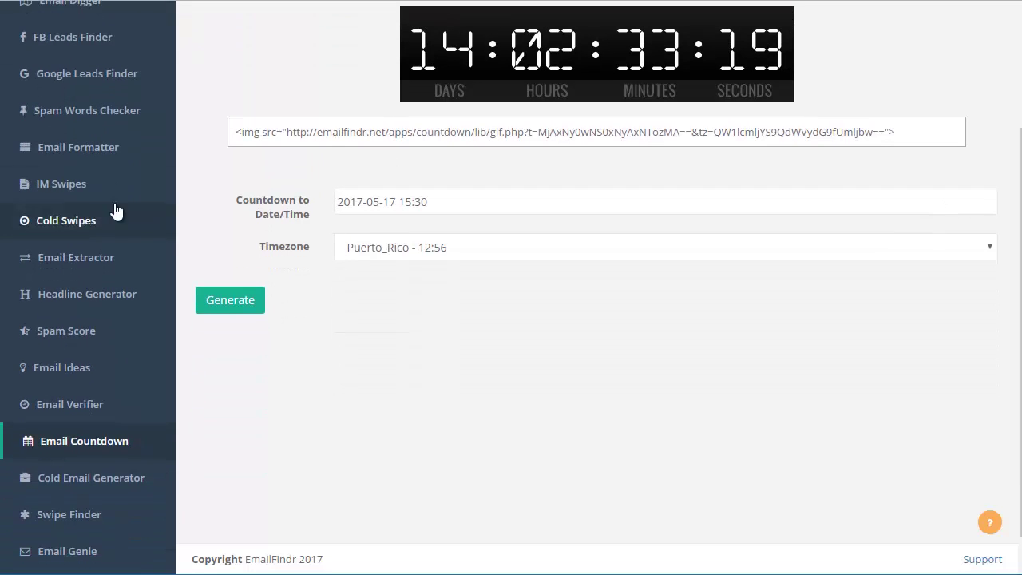
left_click(70, 187)
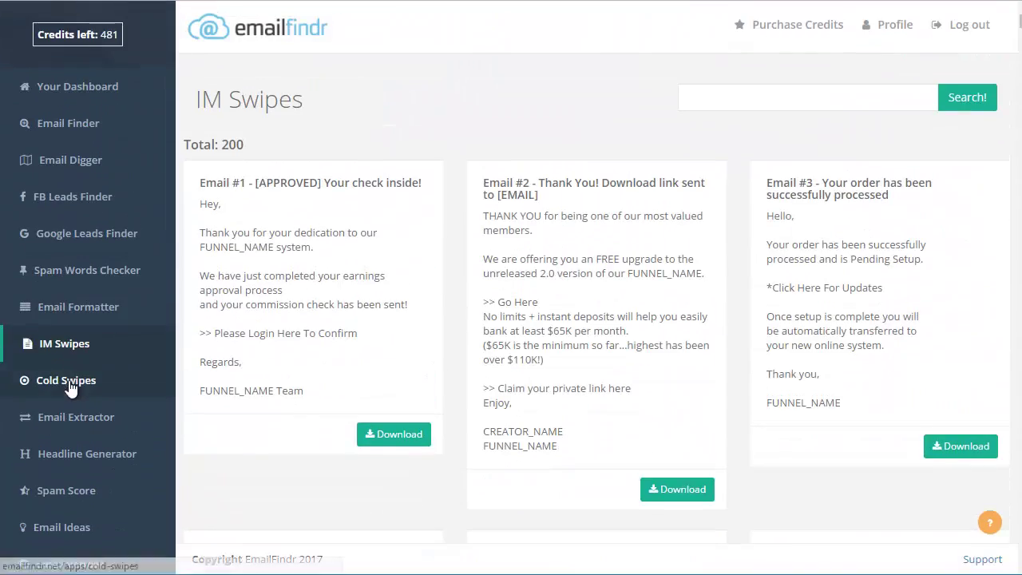
Browse the 50 Cold Swipes templates past Template 11, then jump back to the top
left_click(69, 380)
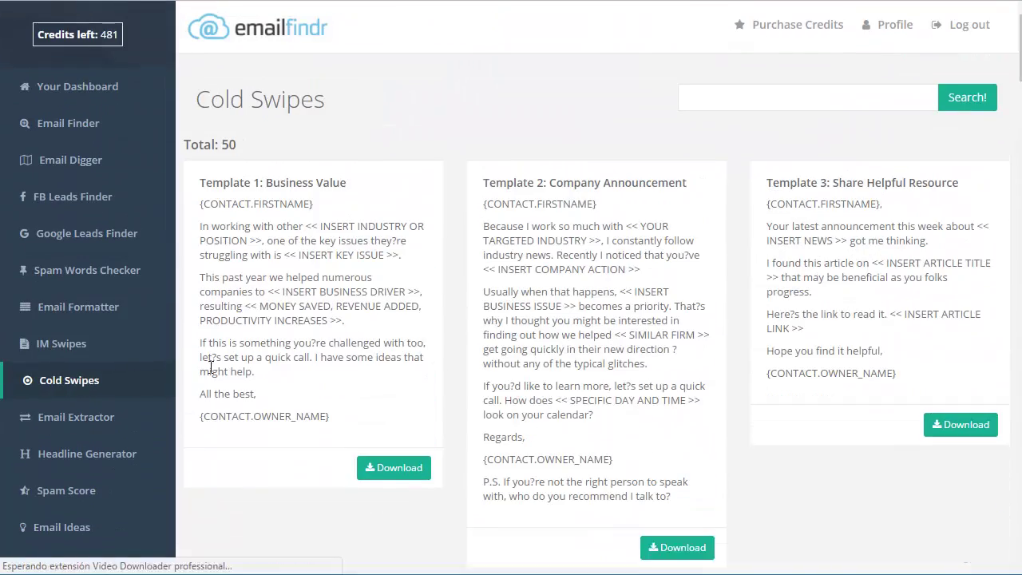
scroll(373, 280, "down", 2)
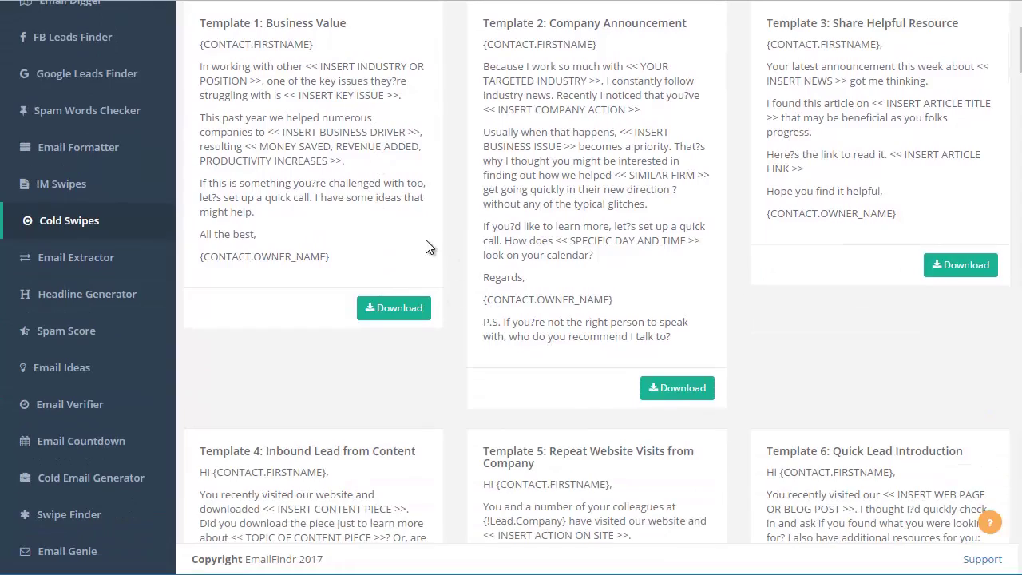
scroll(464, 271, "down", 7)
scroll(500, 287, "down", 5)
scroll(447, 274, "down", 3)
scroll(449, 274, "down", 1)
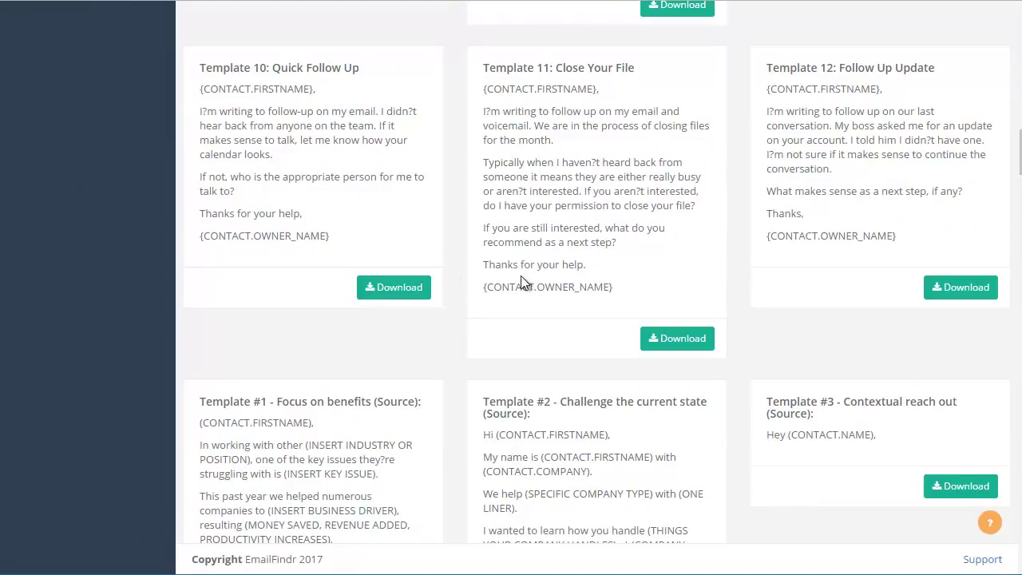
left_click_drag(540, 289, 572, 341)
scroll(572, 341, "down", 5)
key("Home")
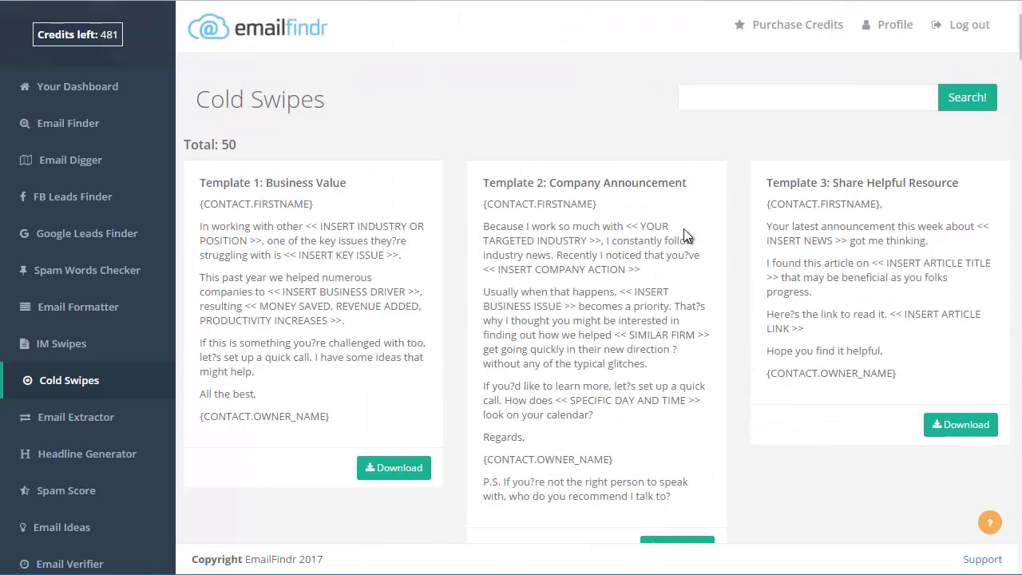
Select the cold template Search field and scroll down the templates again
left_click(748, 98)
scroll(419, 267, "down", 2)
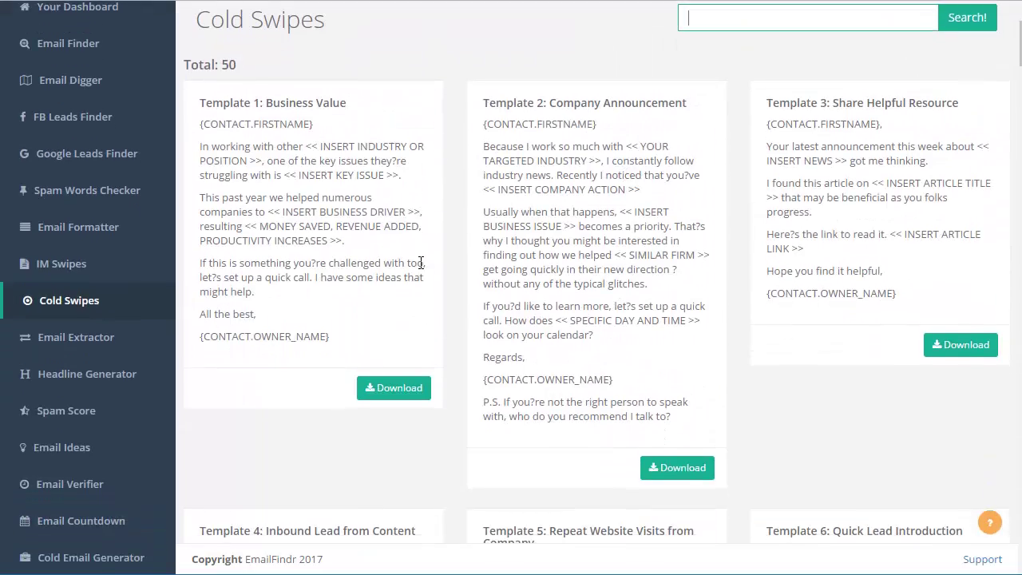
scroll(419, 264, "down", 2)
scroll(383, 280, "down", 1)
scroll(353, 287, "down", 2)
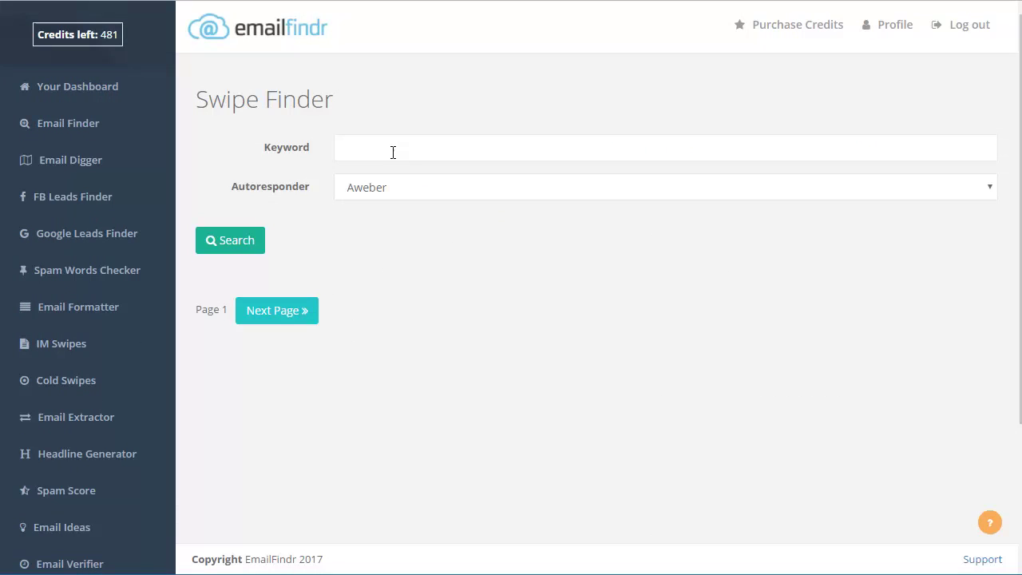
Search Swipe Finder for 'dog' newsletter swipes from GetResponse
left_click(387, 150)
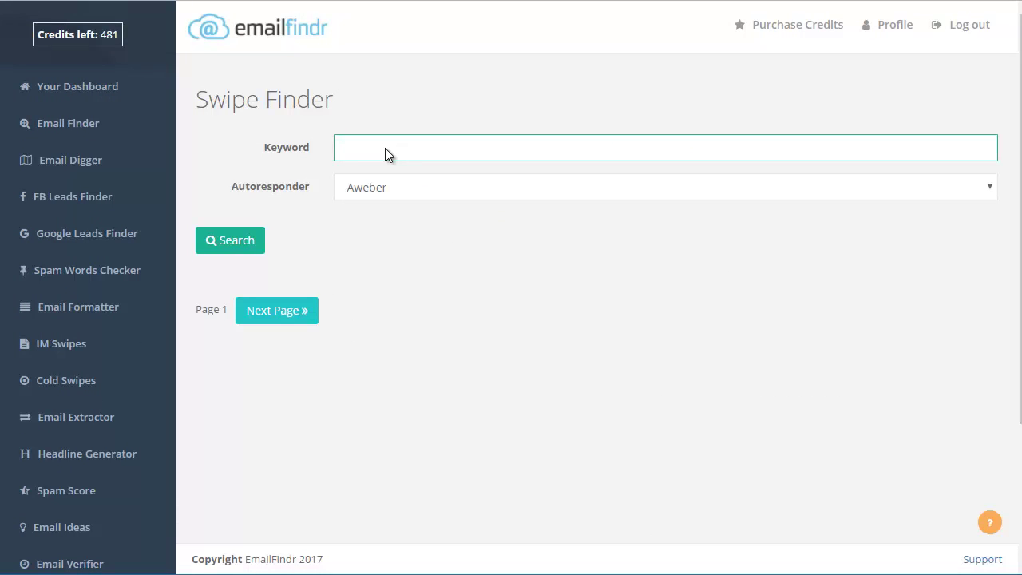
type("dog")
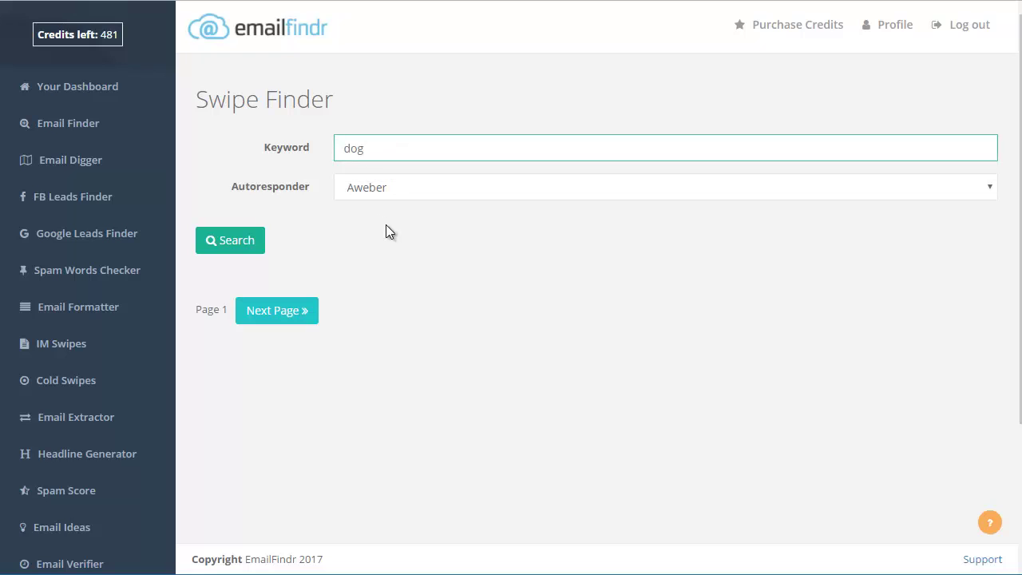
left_click(382, 192)
left_click(385, 220)
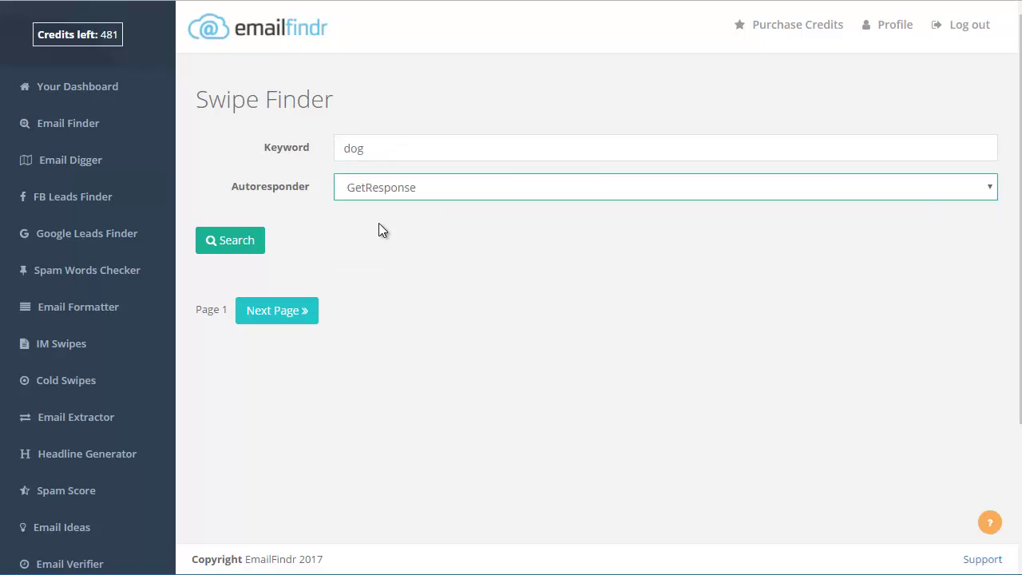
left_click(235, 241)
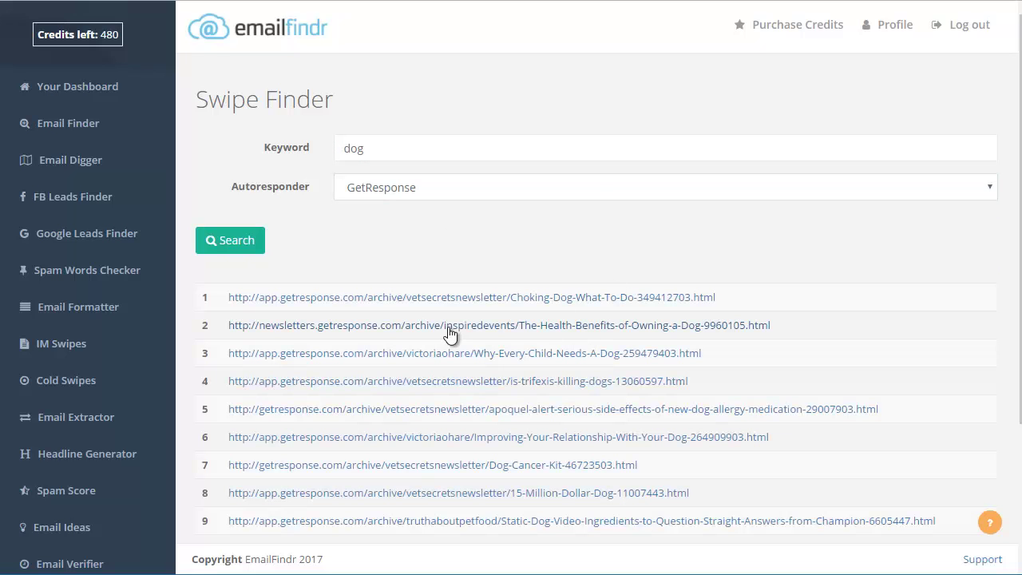
Open the first result, the Choking Dog newsletter, and scroll through it
left_click(461, 299)
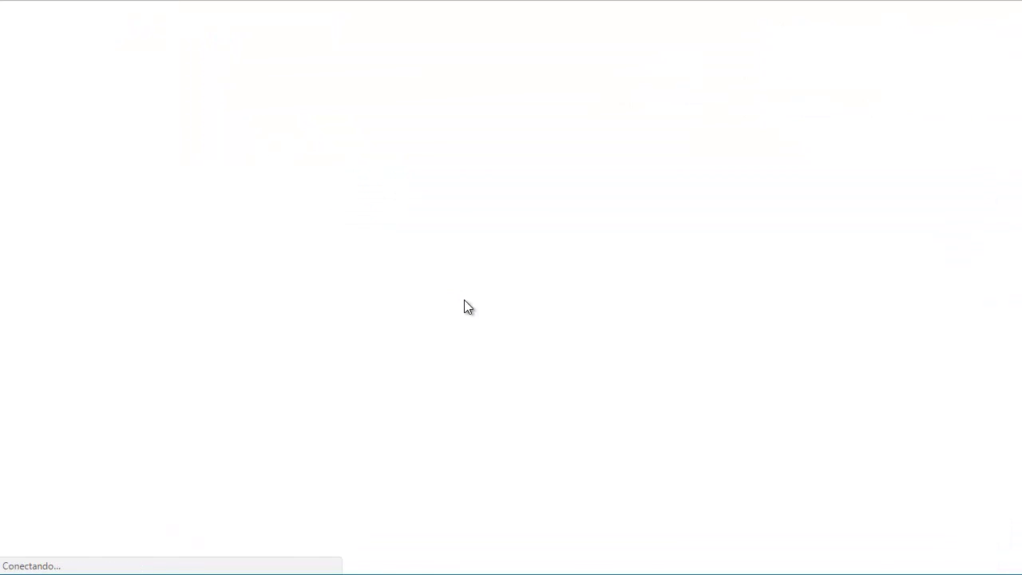
scroll(476, 195, "down", 2)
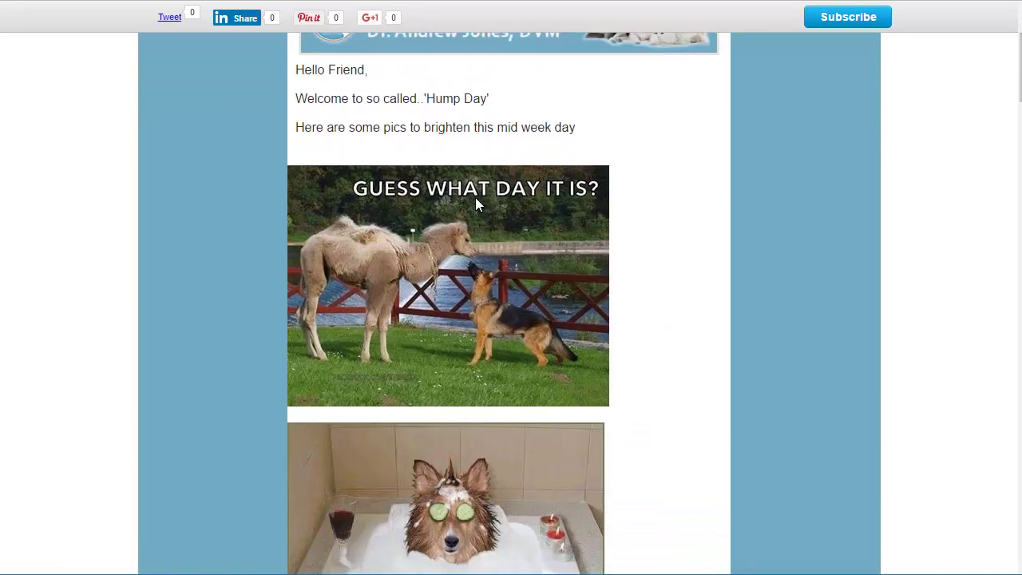
scroll(658, 250, "down", 4)
scroll(658, 385, "down", 6)
scroll(658, 385, "down", 9)
scroll(658, 386, "down", 7)
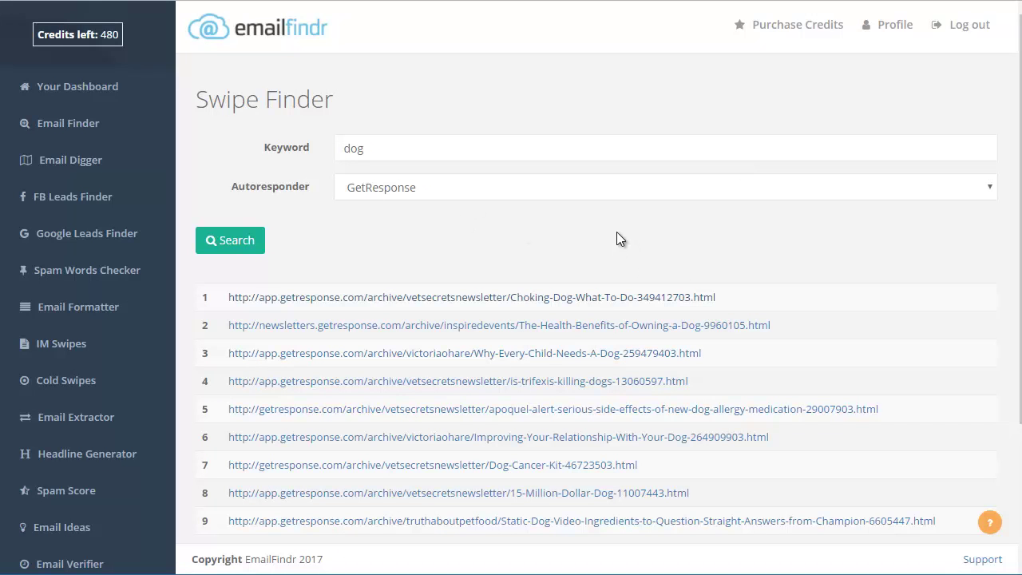
scroll(631, 254, "down", 1)
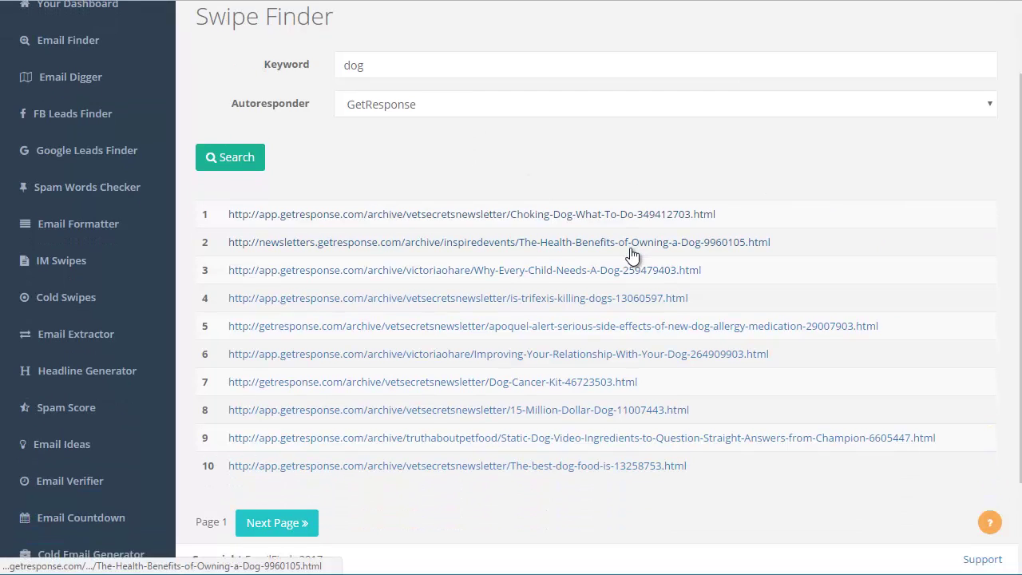
scroll(630, 254, "down", 1)
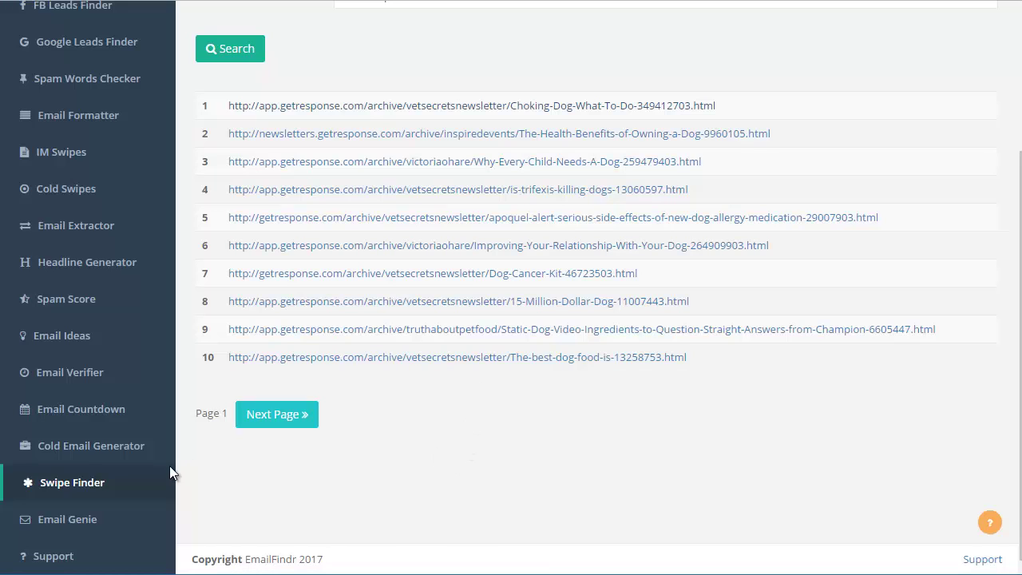
Open Email Genie and scroll through its directory of email niches
left_click(40, 519)
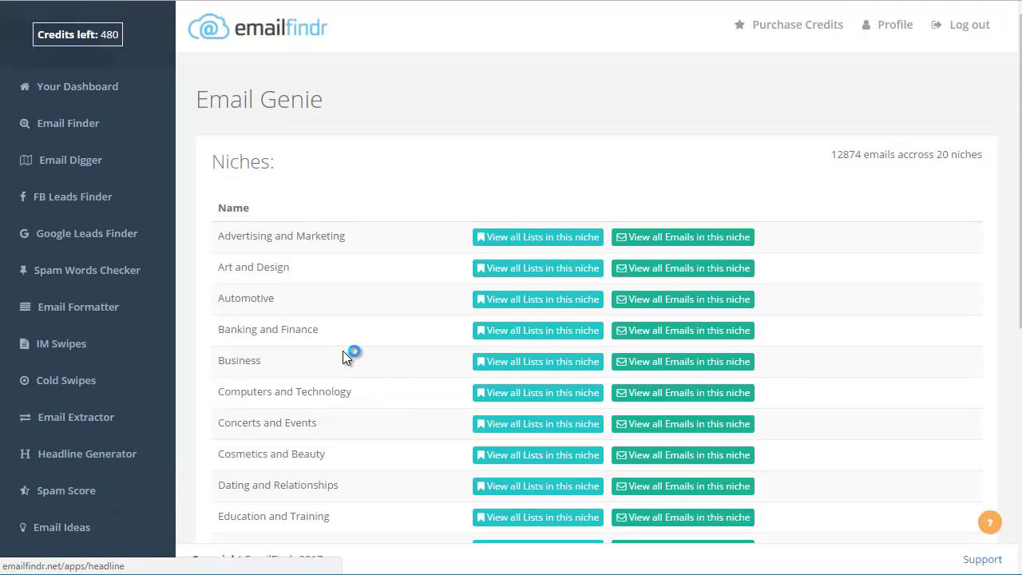
scroll(344, 351, "down", 2)
scroll(344, 352, "down", 3)
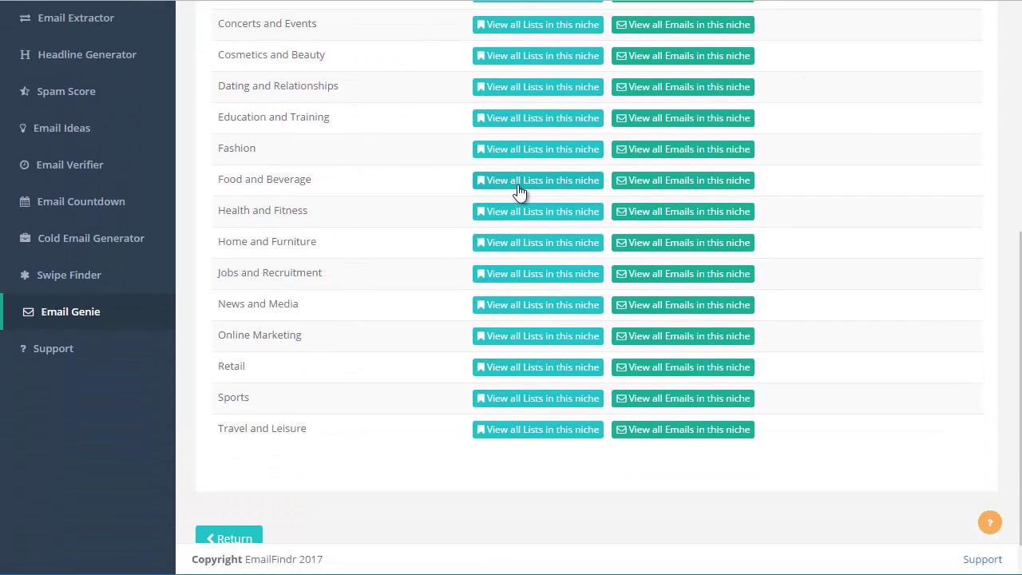
scroll(511, 277, "up", 4)
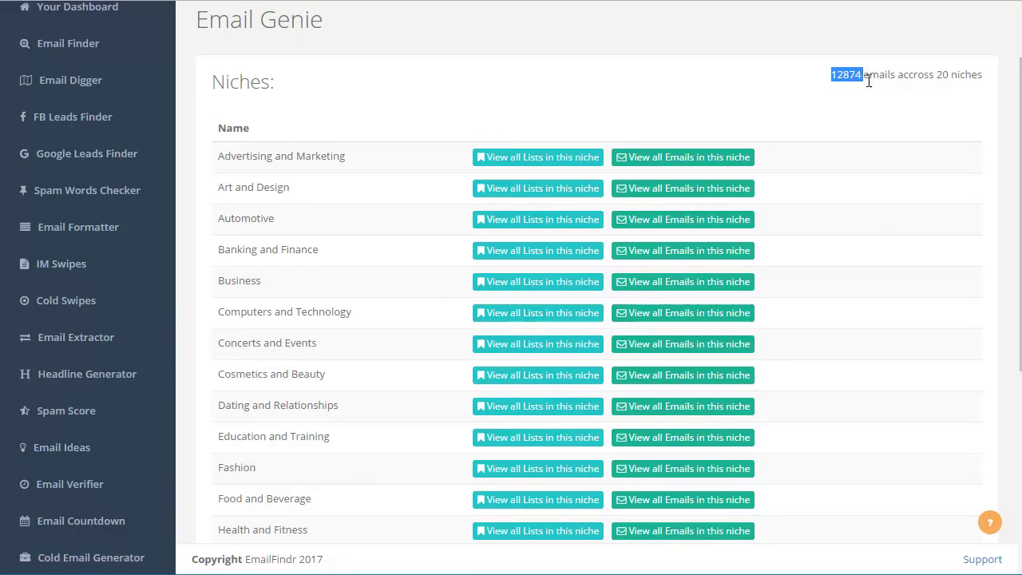
scroll(766, 191, "down", 2)
scroll(791, 208, "down", 1)
scroll(787, 263, "down", 1)
List all Online Marketing niche emails and open the live workshop invitation email
left_click(650, 337)
scroll(576, 320, "down", 2)
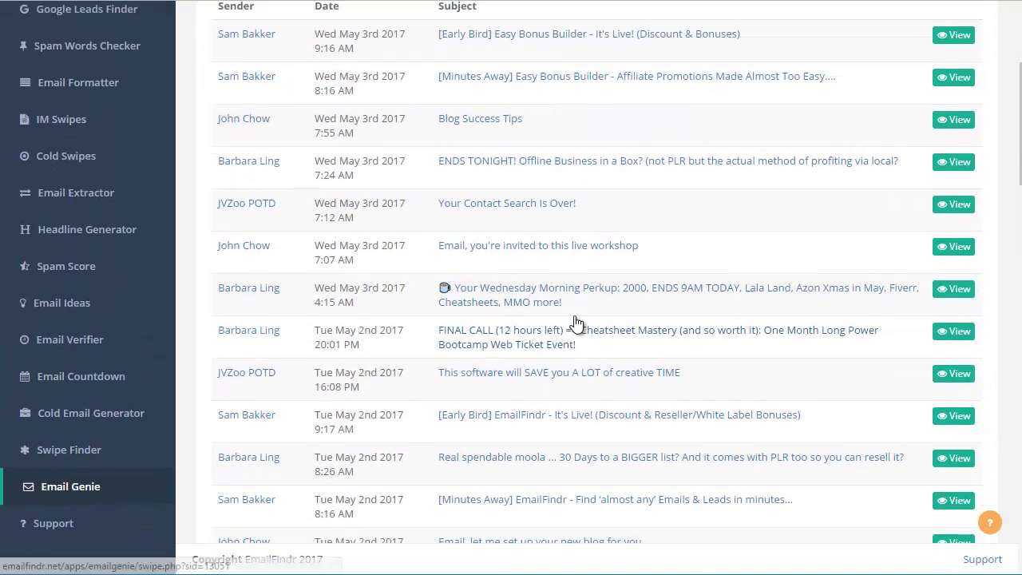
scroll(591, 280, "up", 1)
scroll(620, 214, "down", 2)
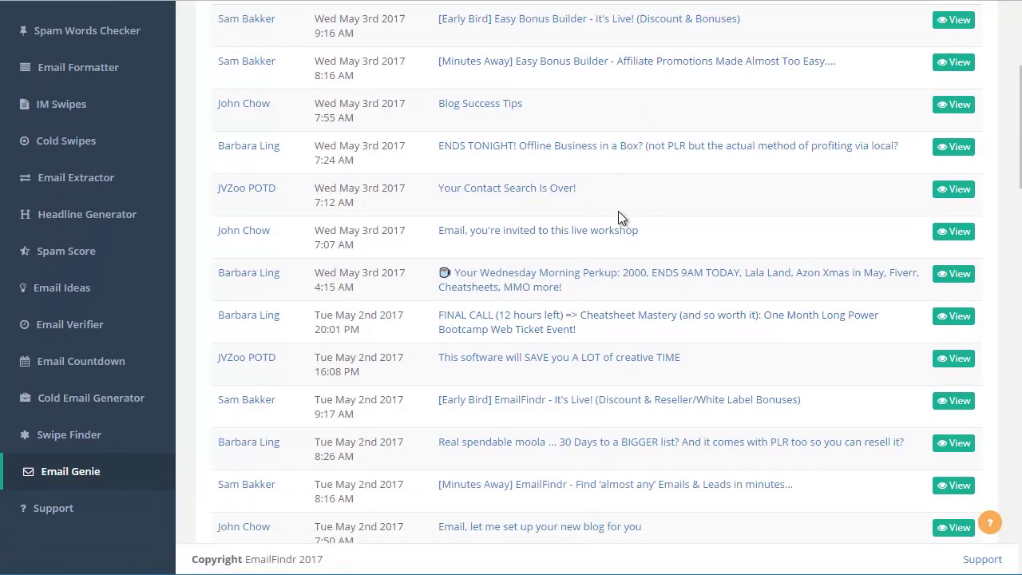
left_click(635, 231)
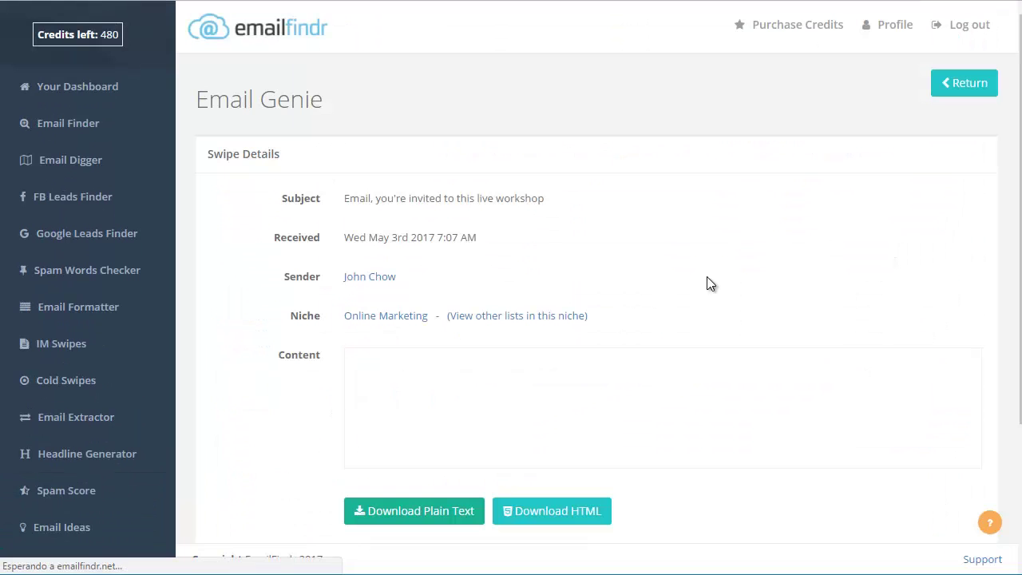
scroll(837, 320, "down", 3)
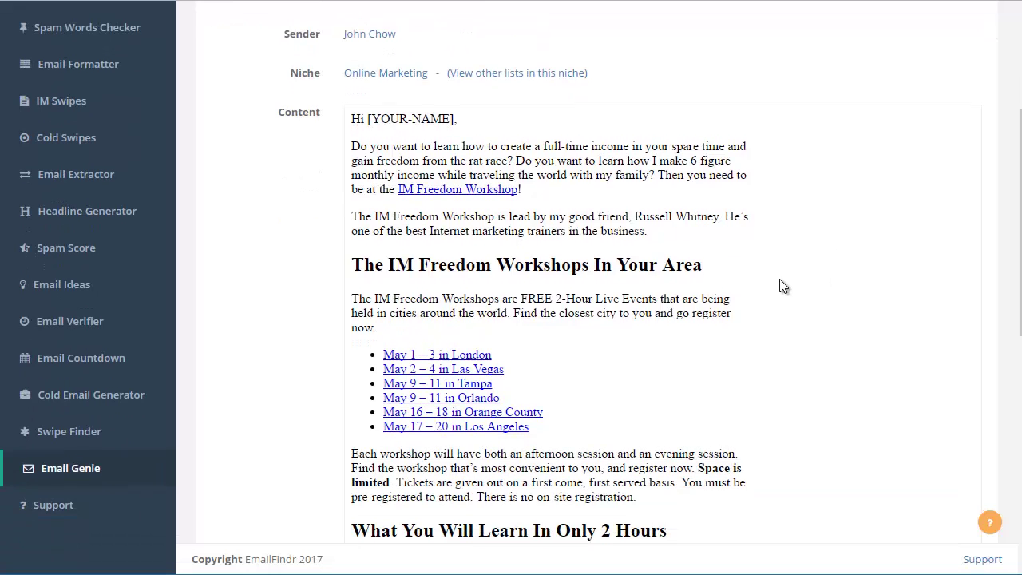
scroll(751, 310, "up", 3)
scroll(750, 310, "down", 1)
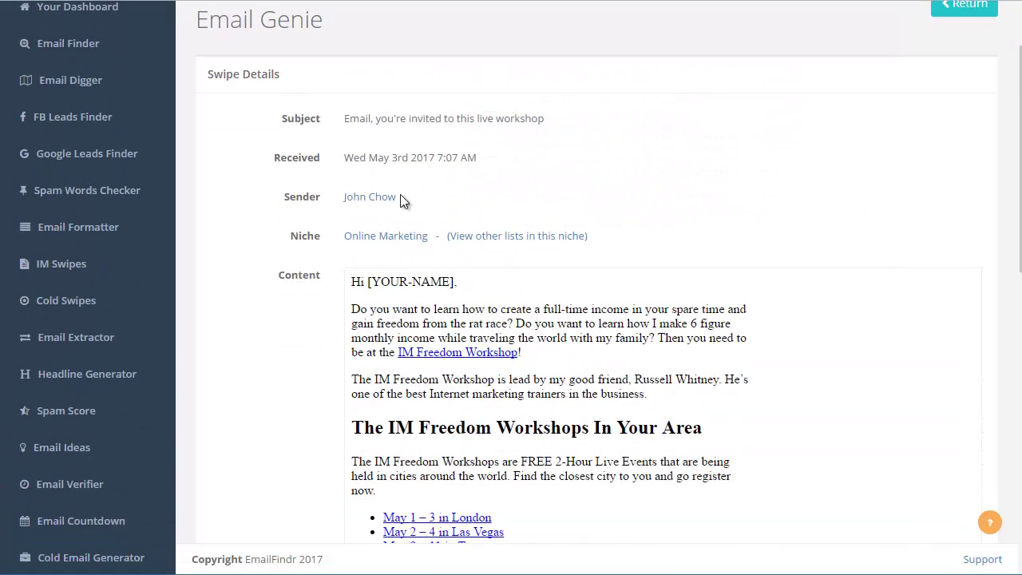
List and scroll through all emails from that email's sender
left_click(394, 197)
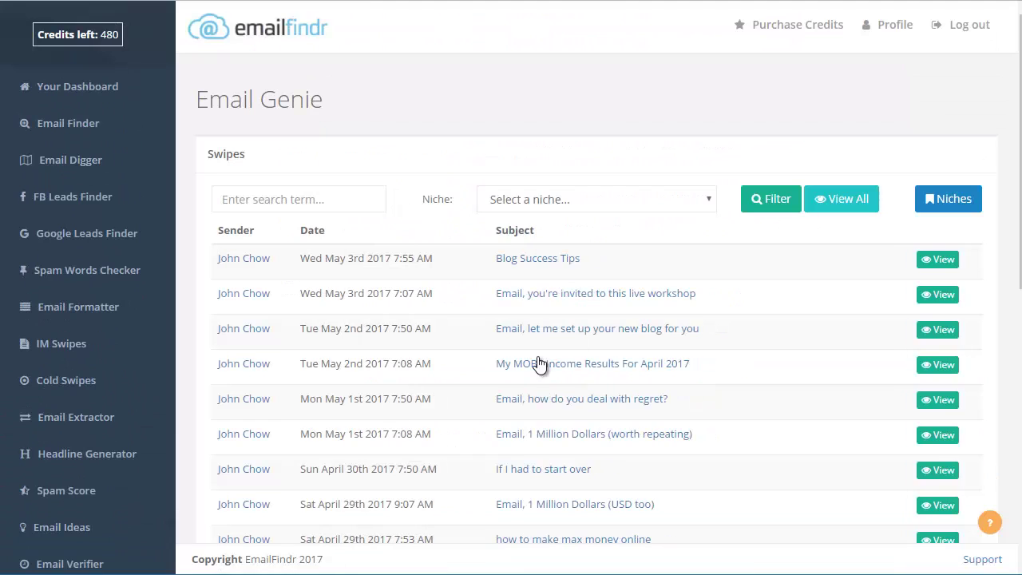
scroll(528, 361, "down", 2)
scroll(511, 360, "down", 3)
scroll(504, 361, "down", 2)
scroll(500, 365, "down", 1)
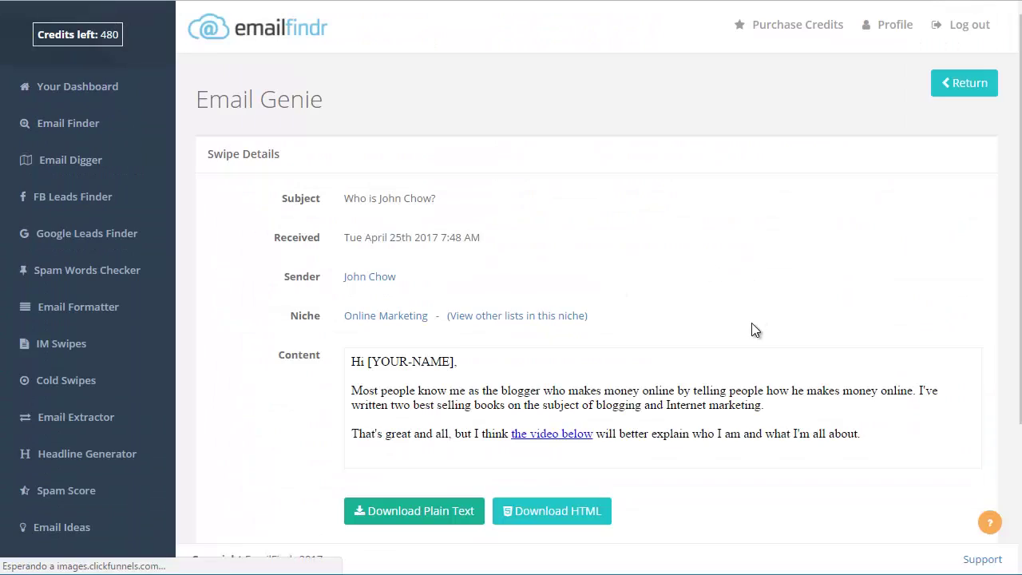
scroll(704, 331, "down", 5)
scroll(599, 319, "up", 5)
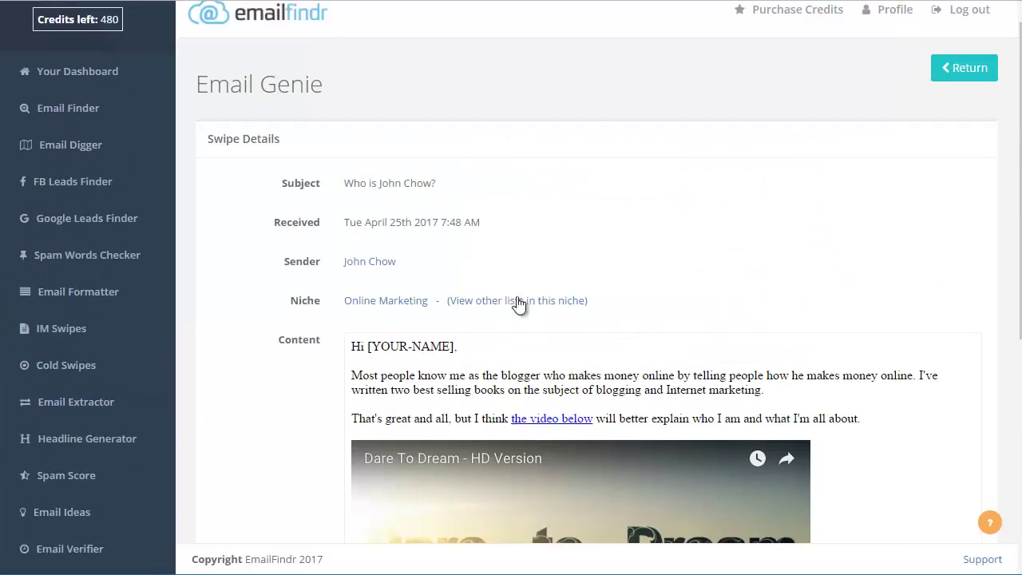
Browse another Online Marketing sender's emails and view 'Get My Book For Free'
left_click(537, 300)
scroll(484, 359, "down", 2)
left_click(703, 265)
scroll(515, 339, "down", 2)
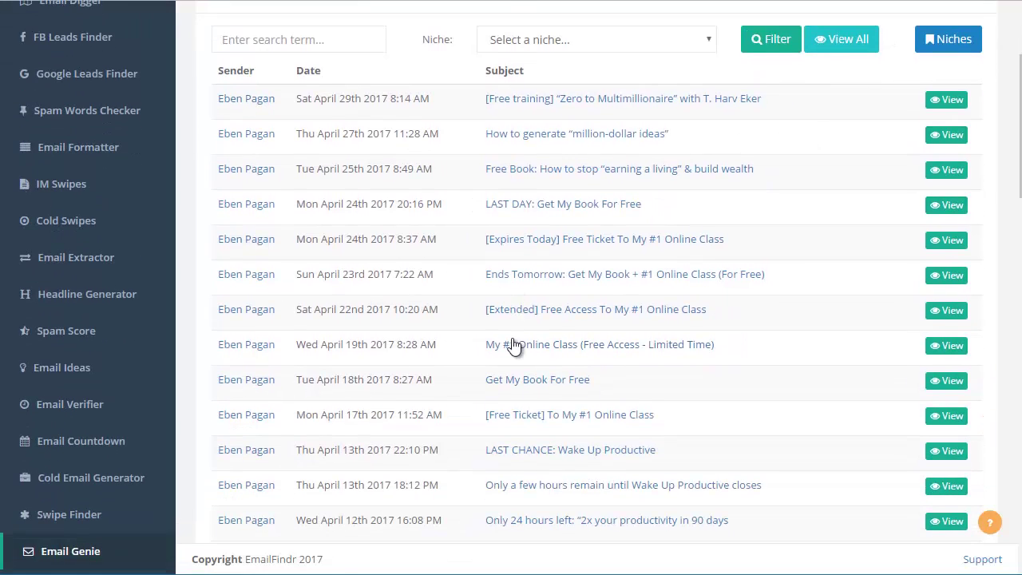
scroll(513, 346, "down", 1)
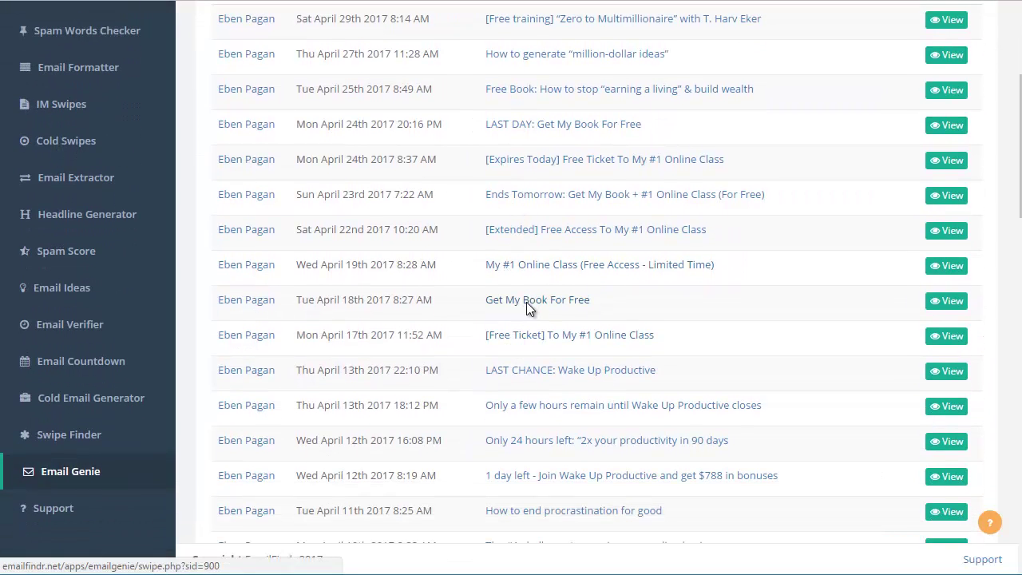
left_click(528, 308)
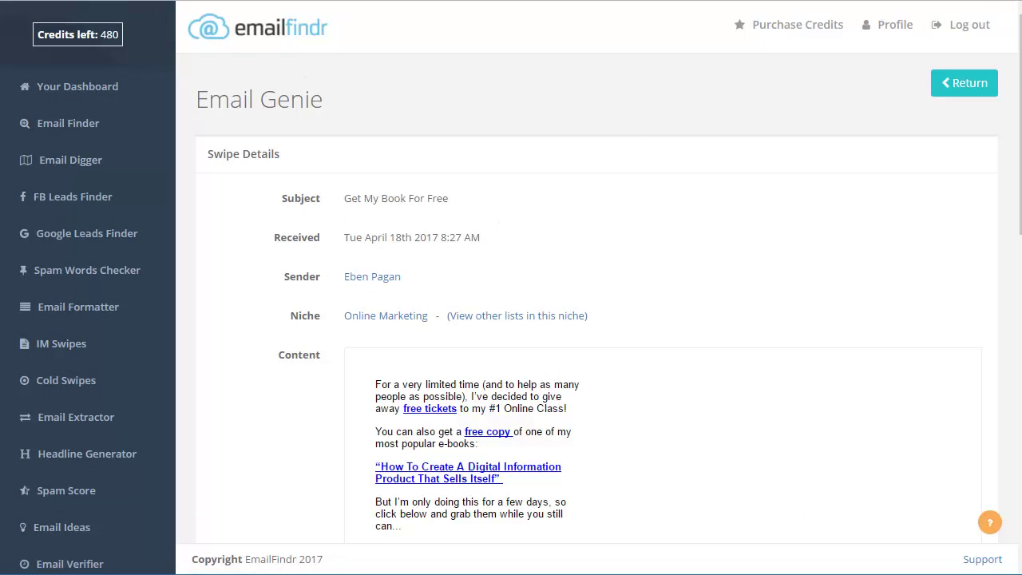
Return to the swipes list and filter it by the search term 'dog'
key("alt+Left")
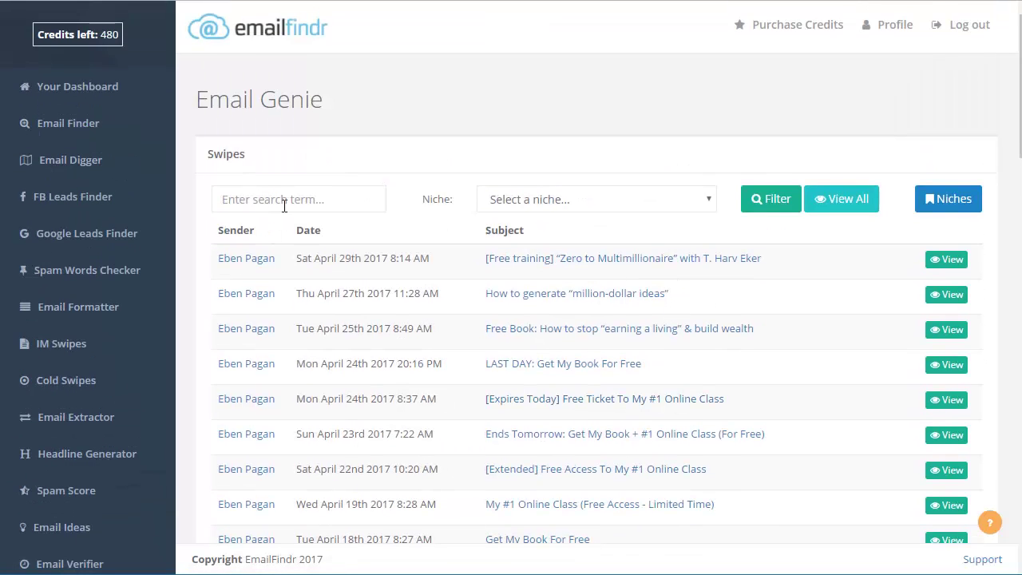
left_click(286, 201)
type("dog")
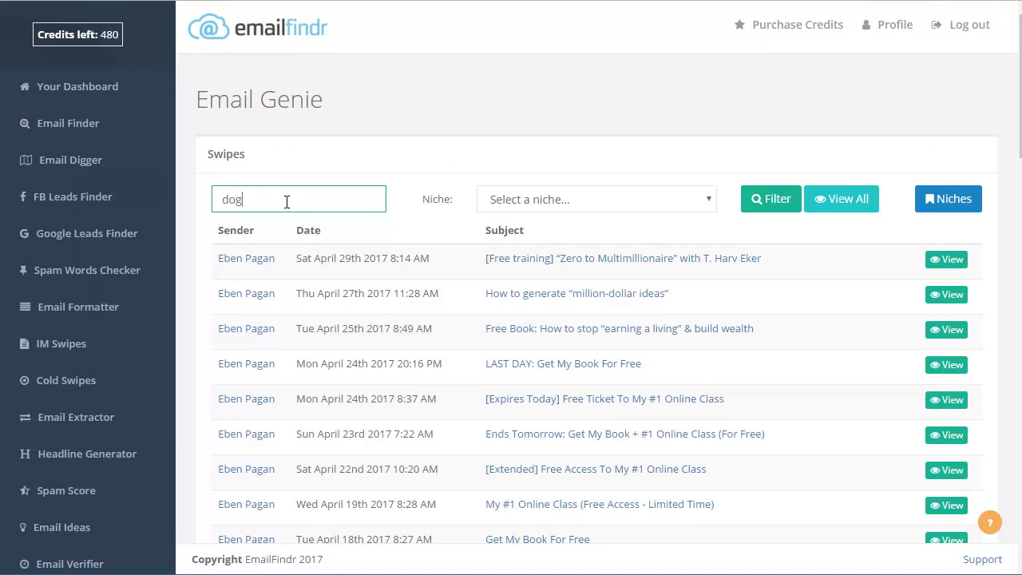
left_click(771, 201)
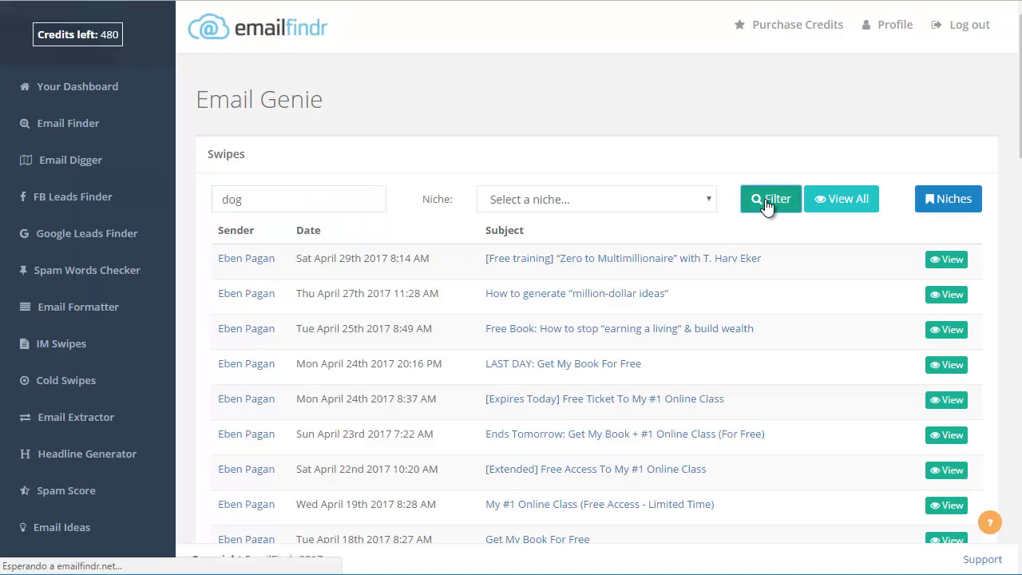
Scroll the filtered list, still showing emails from USA Today, WebMD and others
scroll(540, 235, "down", 2)
scroll(540, 235, "down", 2)
scroll(541, 237, "down", 6)
scroll(540, 236, "down", 3)
scroll(541, 236, "up", 12)
scroll(541, 236, "up", 1)
scroll(527, 316, "down", 3)
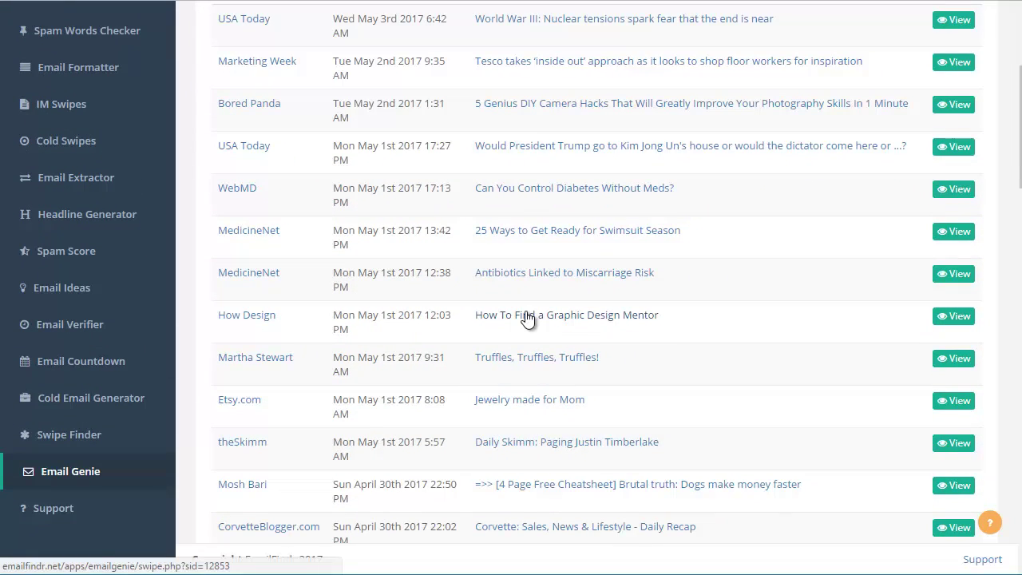
scroll(527, 318, "up", 2)
scroll(527, 318, "up", 1)
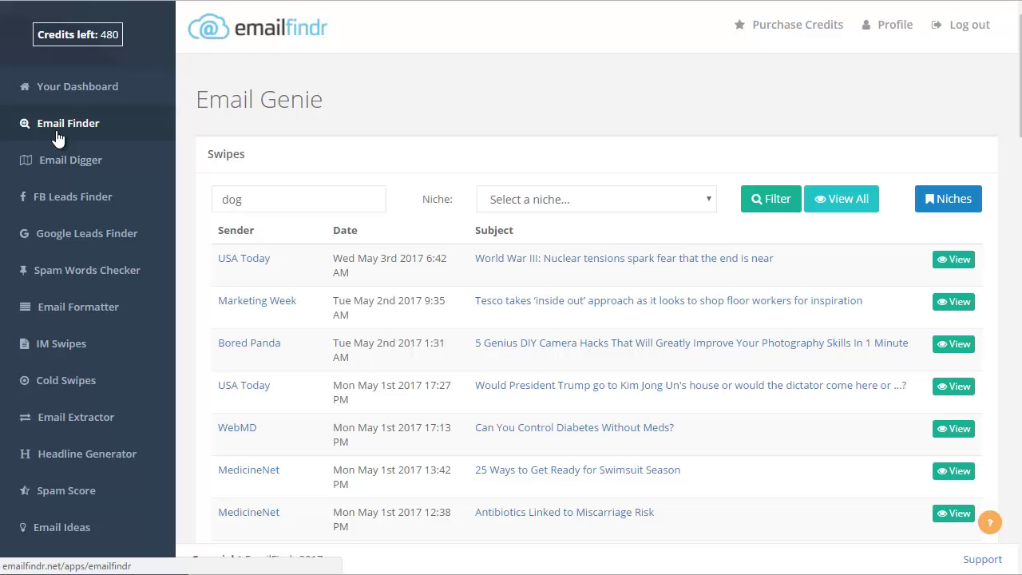
scroll(349, 192, "down", 2)
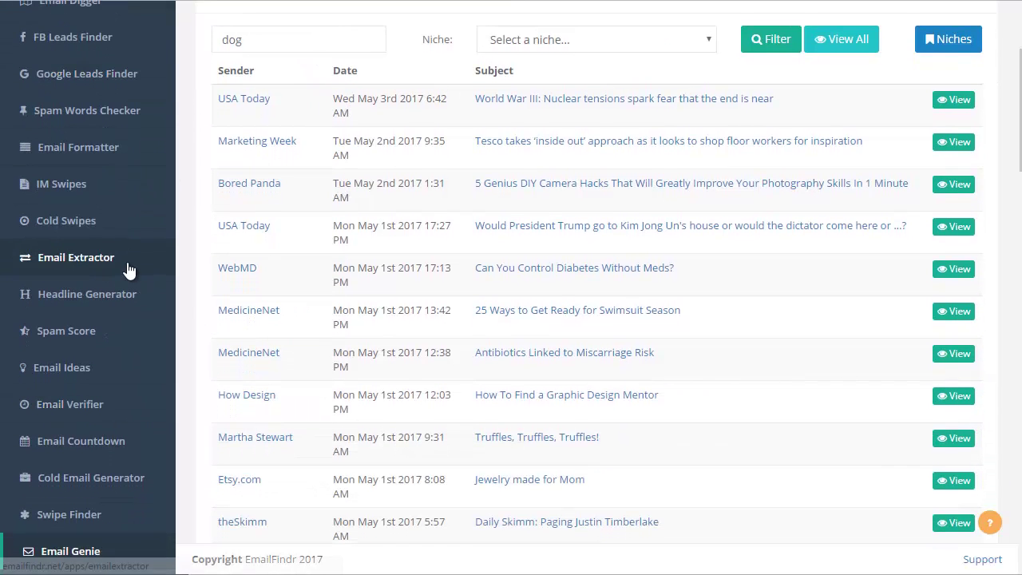
scroll(123, 256, "down", 1)
scroll(123, 254, "down", 3)
scroll(124, 249, "up", 6)
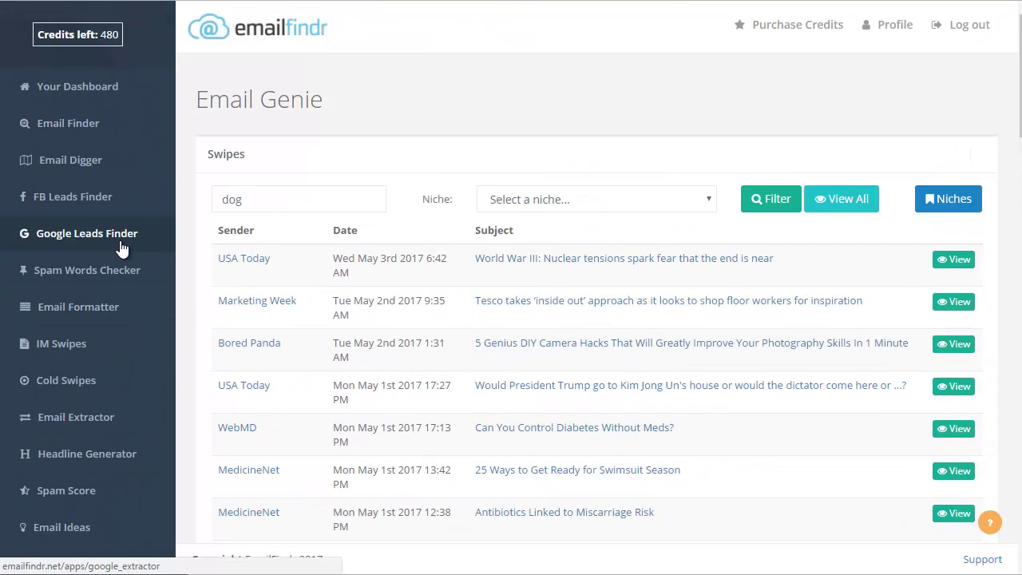